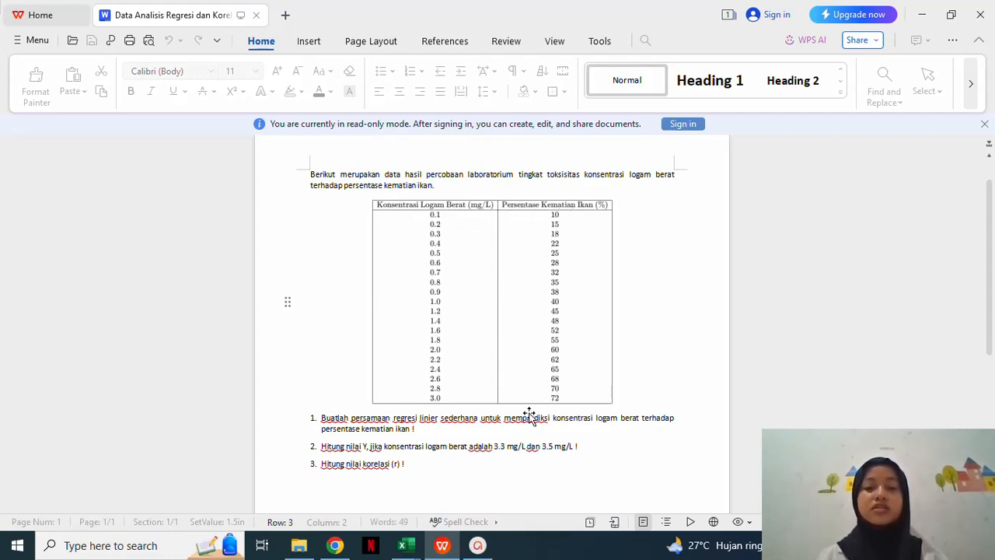
# Switch to the Book1 workbook in Excel and open the Regression tool from the Data Analysis tools
pyautogui.moveTo(402, 549)
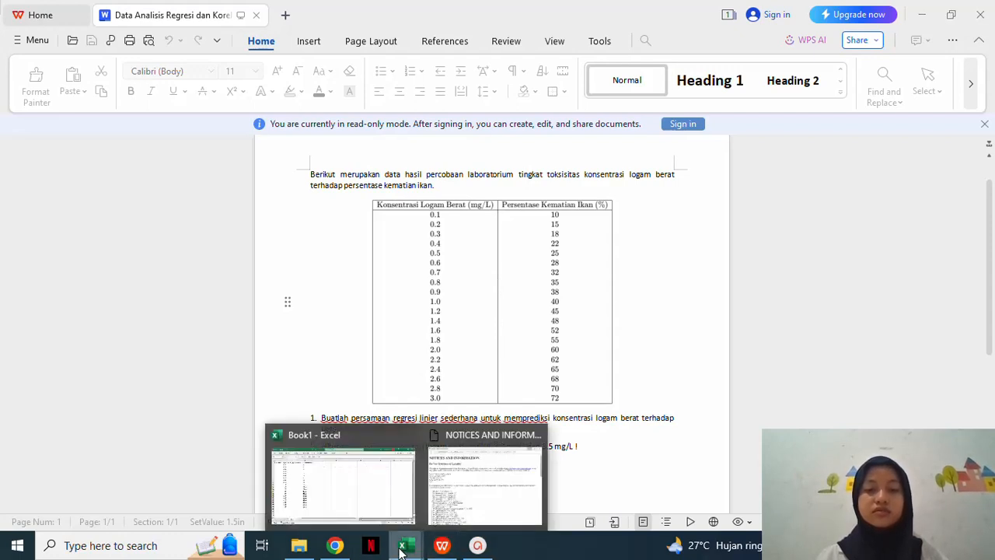
pyautogui.click(358, 489)
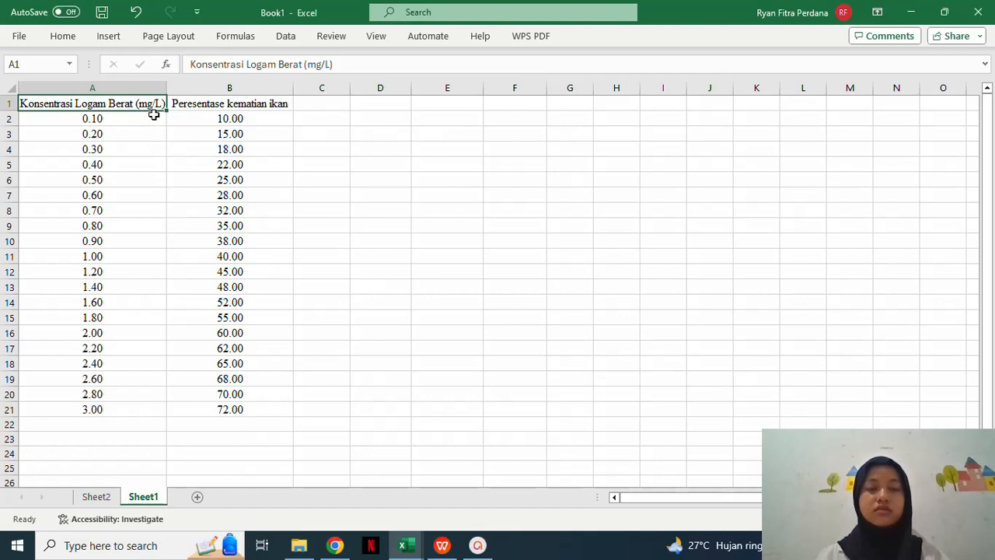
pyautogui.click(288, 37)
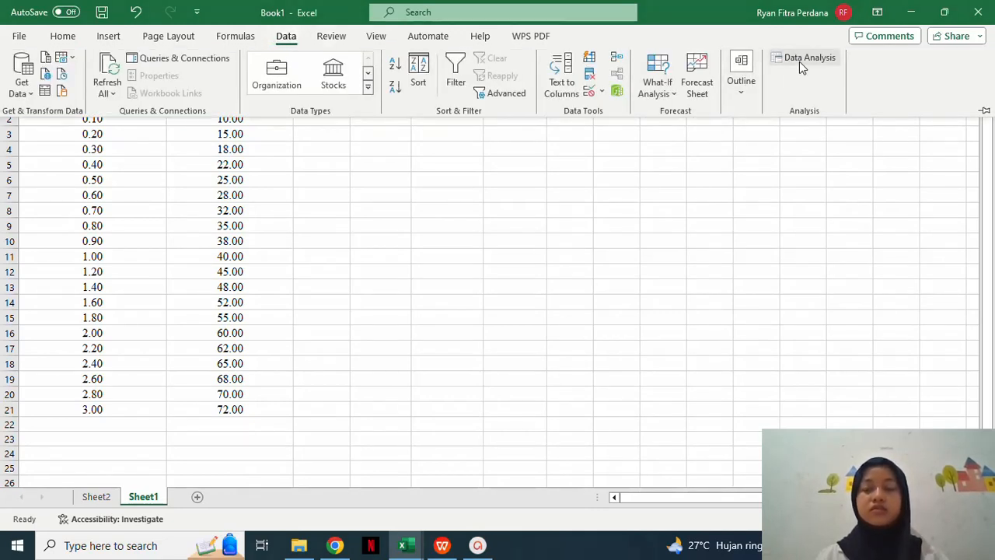
pyautogui.click(799, 61)
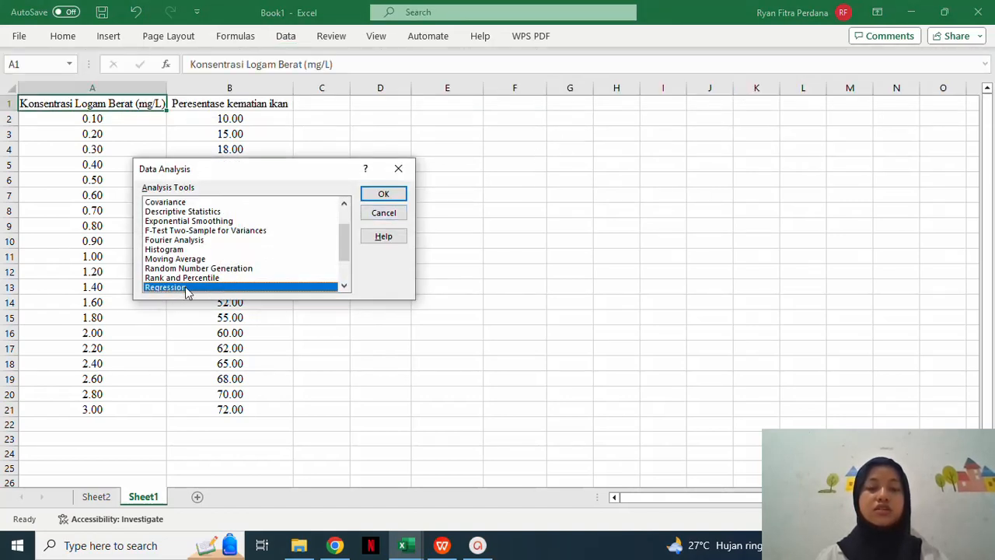
pyautogui.click(383, 194)
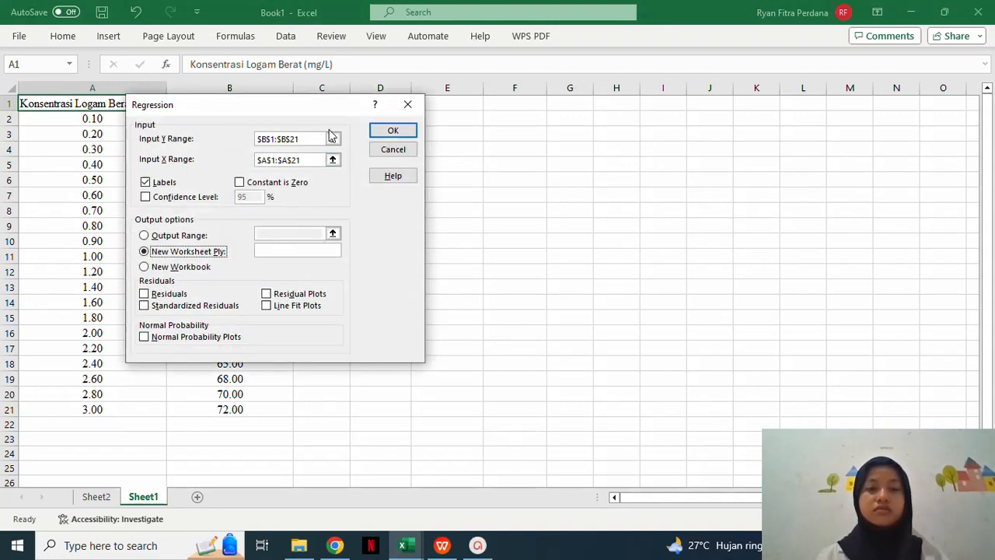
# Set the regression's Y input range to the fish mortality data with its header, B1:B21
pyautogui.click(333, 138)
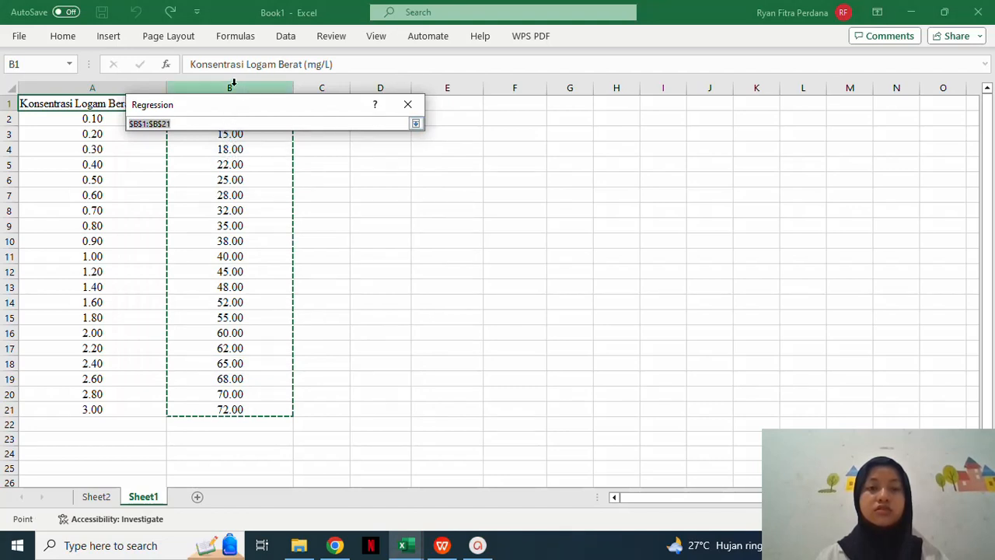
pyautogui.click(238, 306)
pyautogui.moveTo(240, 409); pyautogui.dragTo(266, 118)
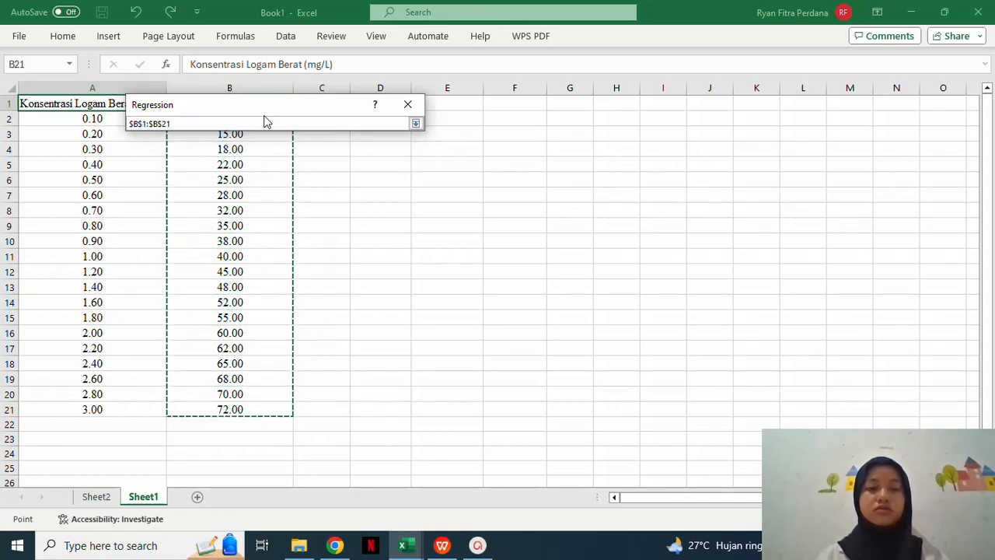
pyautogui.click(417, 123)
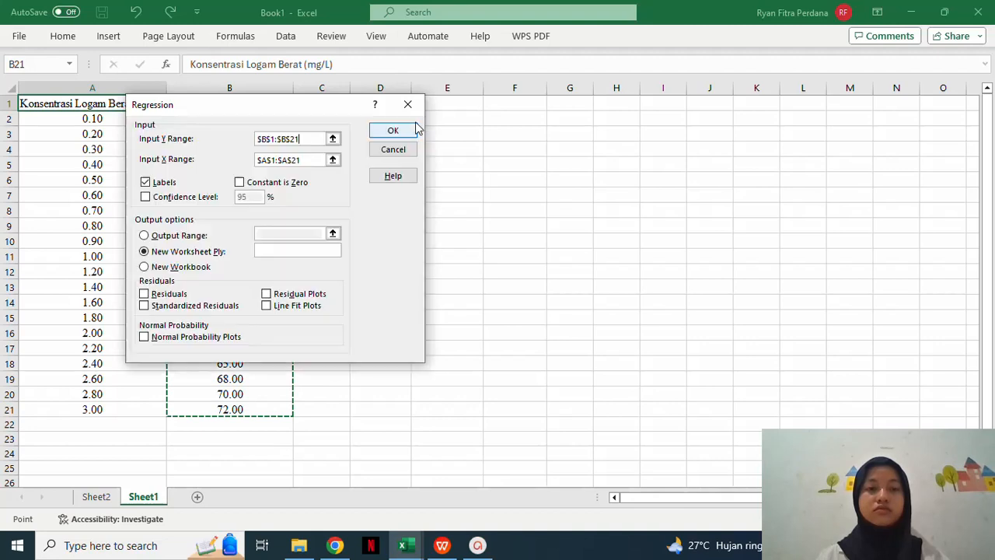
# Set the X input range to A1:A21 and run the regression with labels, outputting to a new worksheet
pyautogui.click(333, 161)
pyautogui.click(99, 104)
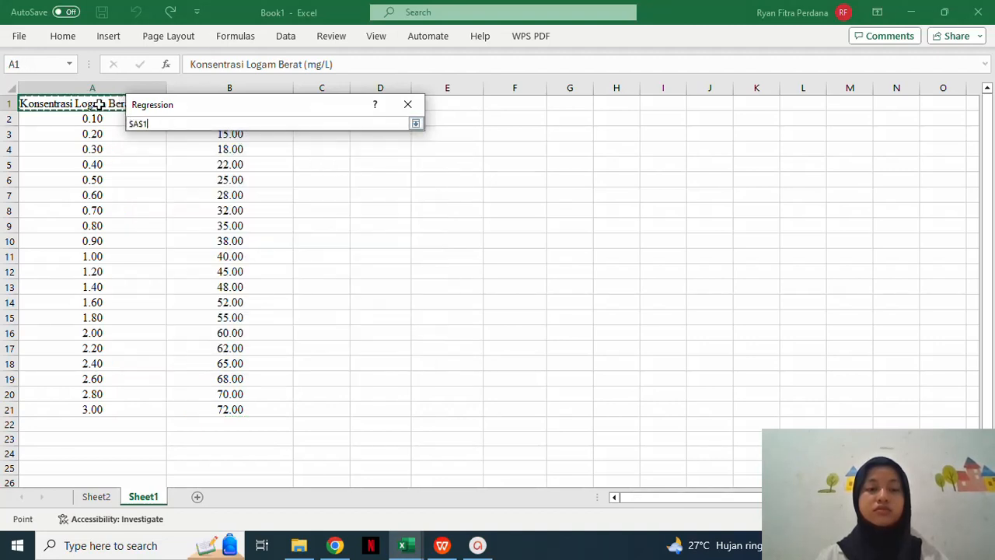
pyautogui.moveTo(99, 103); pyautogui.dragTo(103, 406)
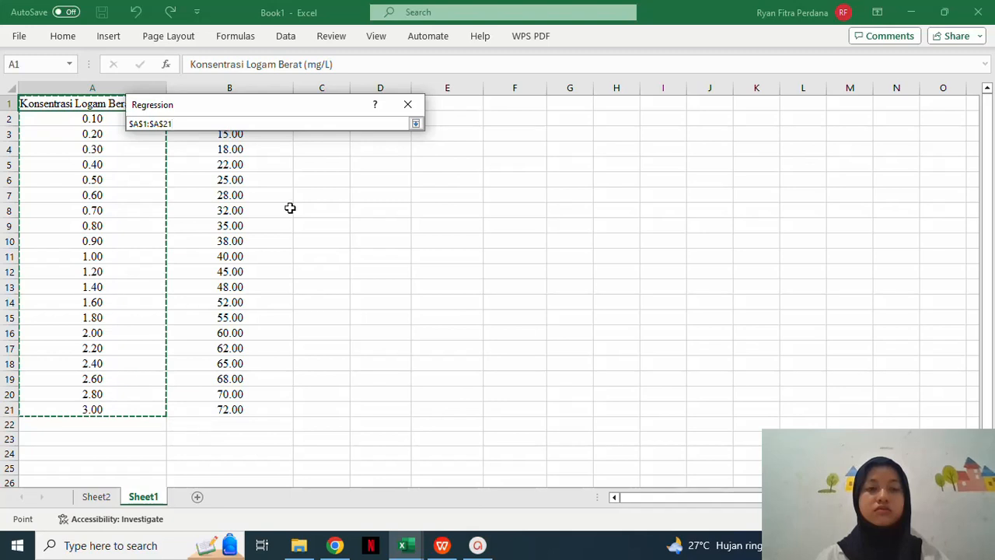
pyautogui.click(416, 123)
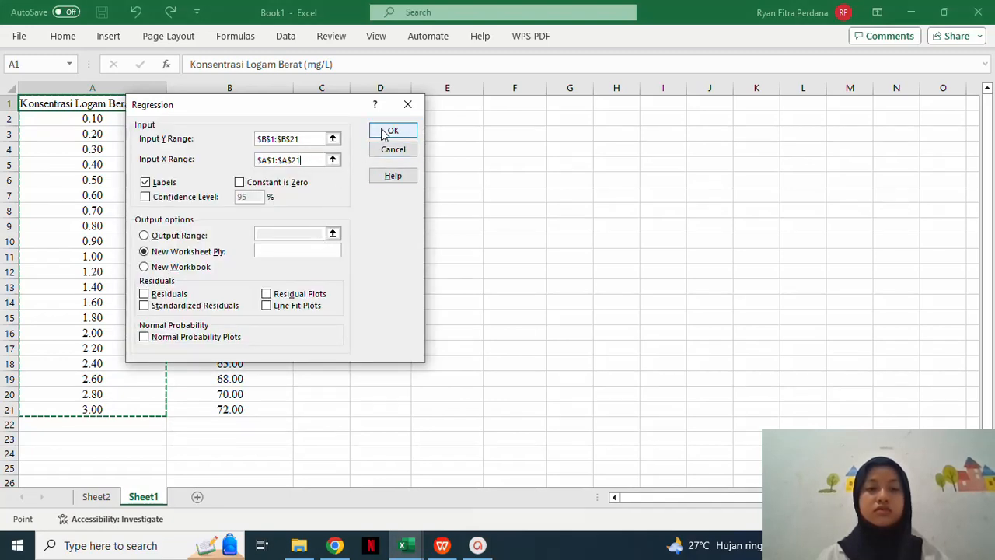
pyautogui.click(384, 132)
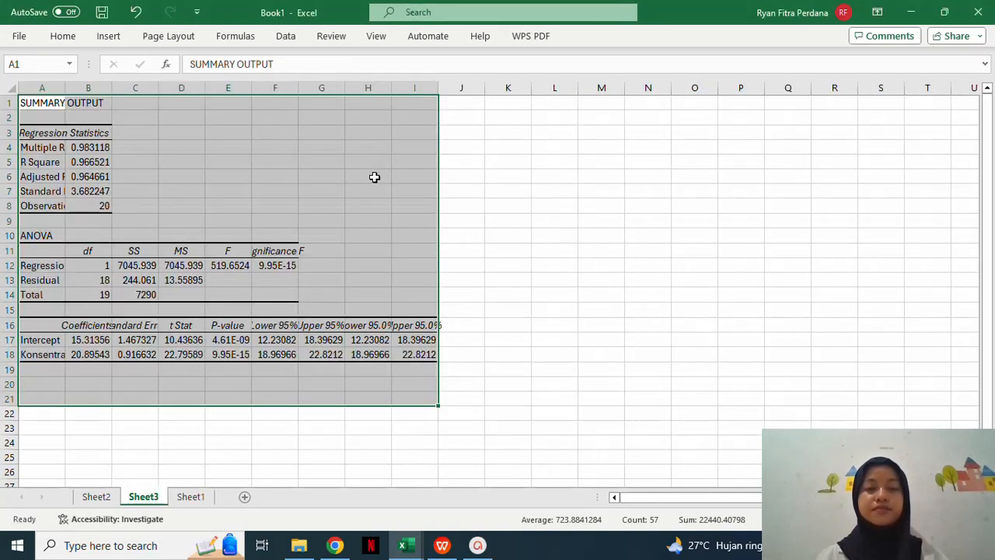
# Highlight the intercept and concentration coefficients in B17:B18 with an orange fill
pyautogui.click(386, 219)
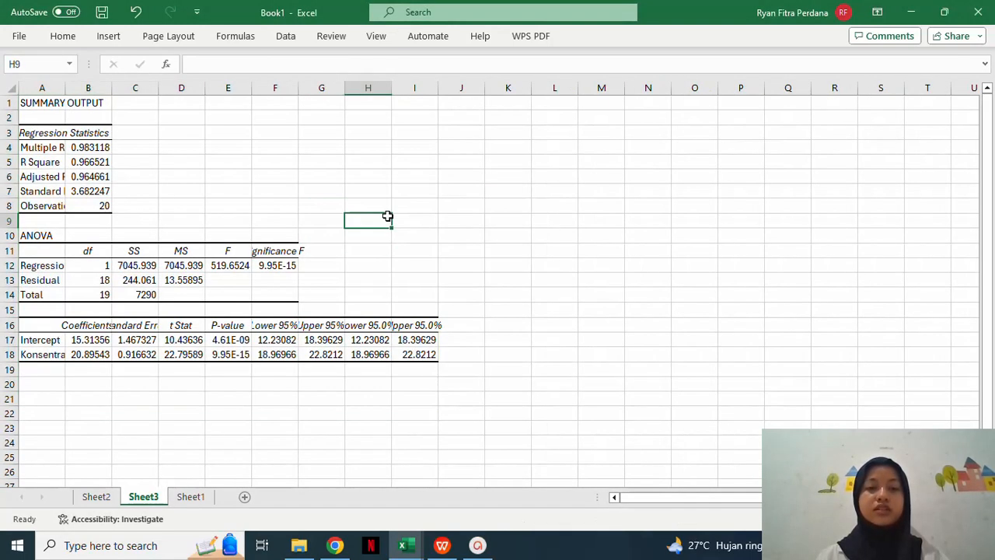
pyautogui.moveTo(91, 337); pyautogui.dragTo(89, 356)
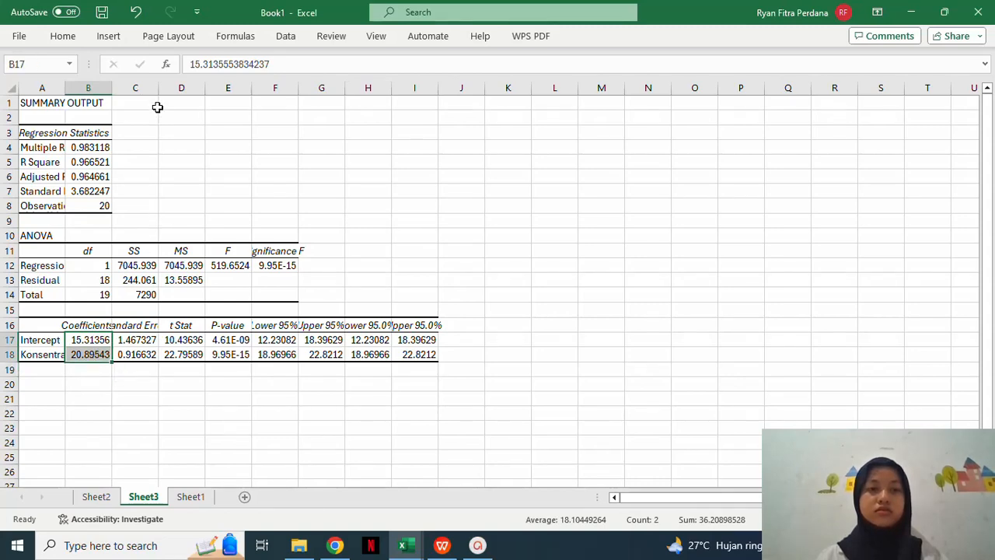
pyautogui.click(63, 36)
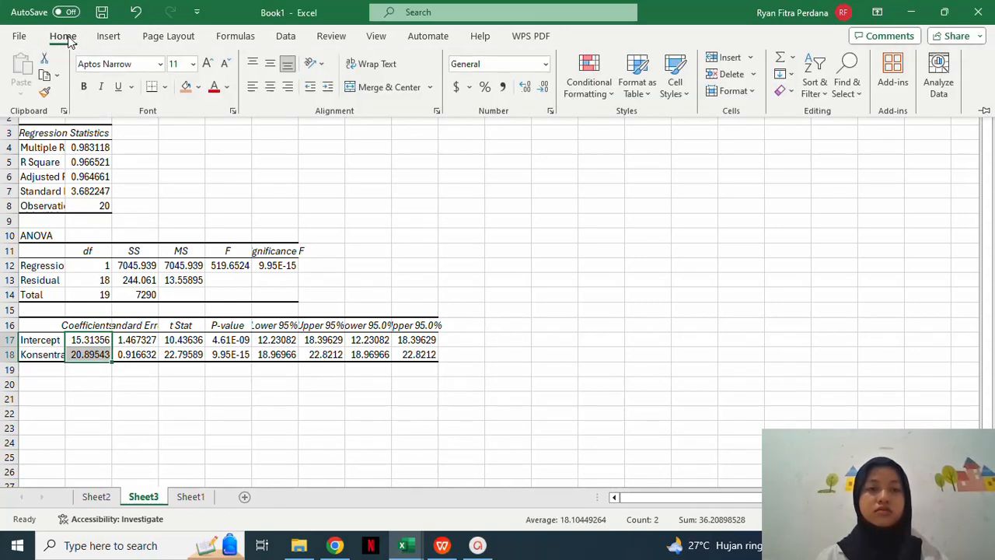
pyautogui.click(186, 88)
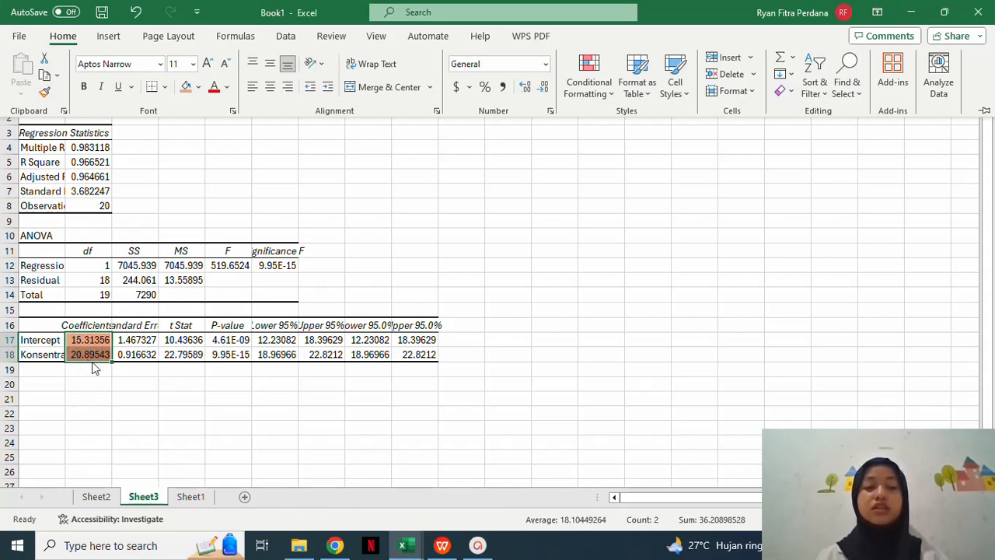
pyautogui.click(98, 408)
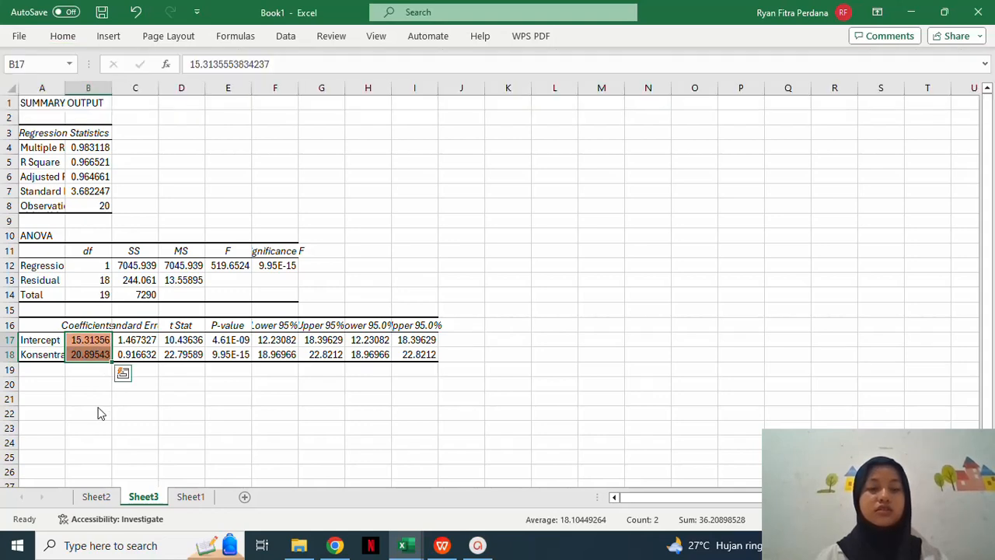
# Enter the regression equation "Y= 15.31+20.89X" as text in cell A21
pyautogui.click(28, 397)
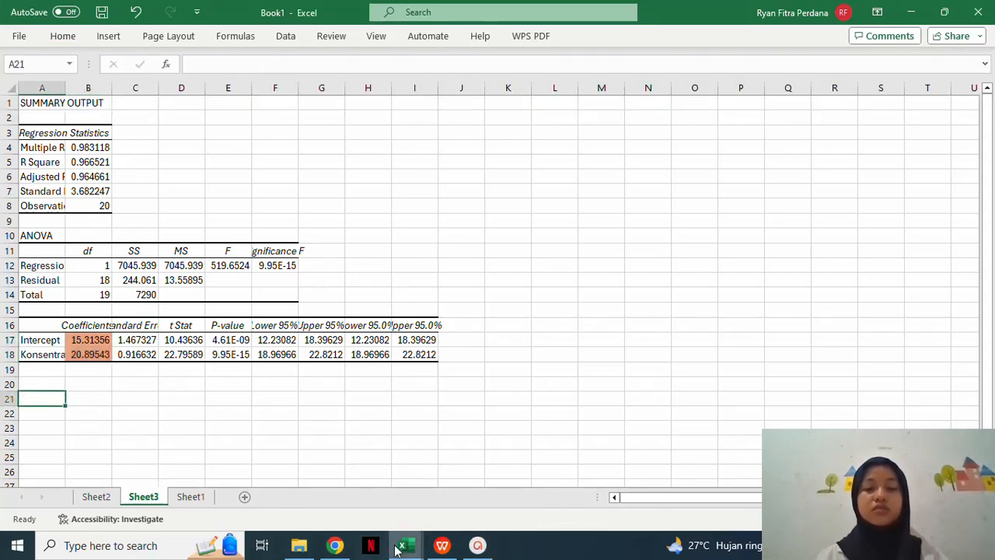
pyautogui.doubleClick(49, 403)
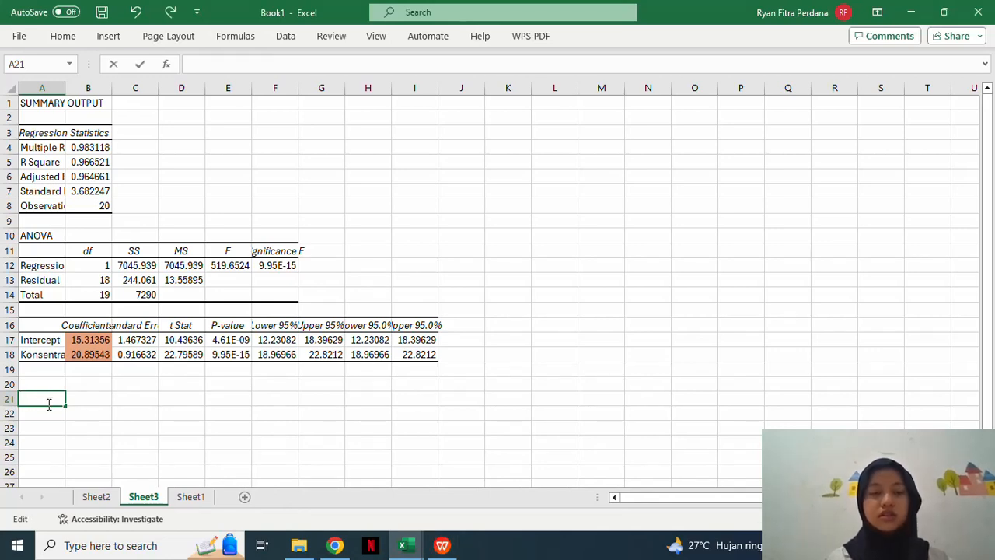
pyautogui.write('Y= 15.')
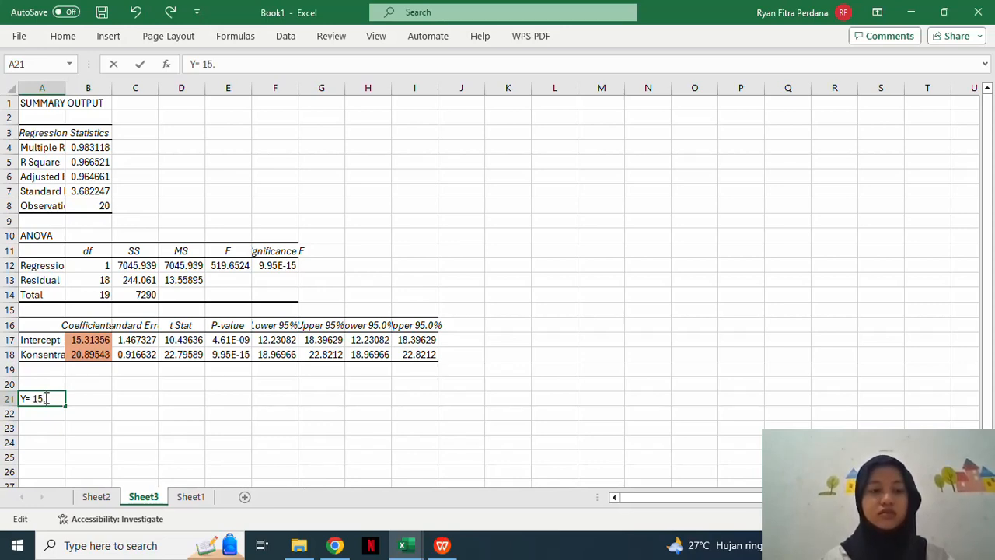
pyautogui.write('31')
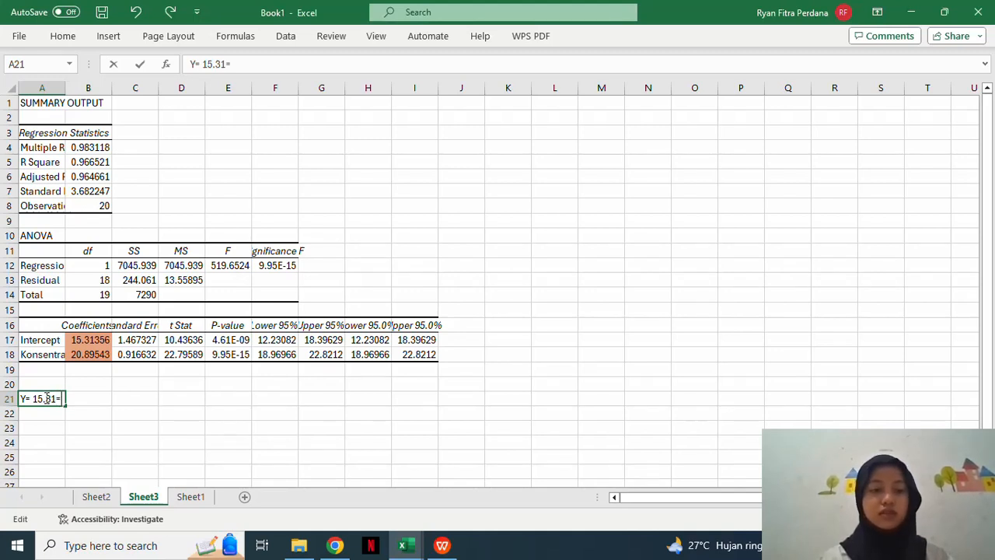
pyautogui.write('+')
pyautogui.write('2')
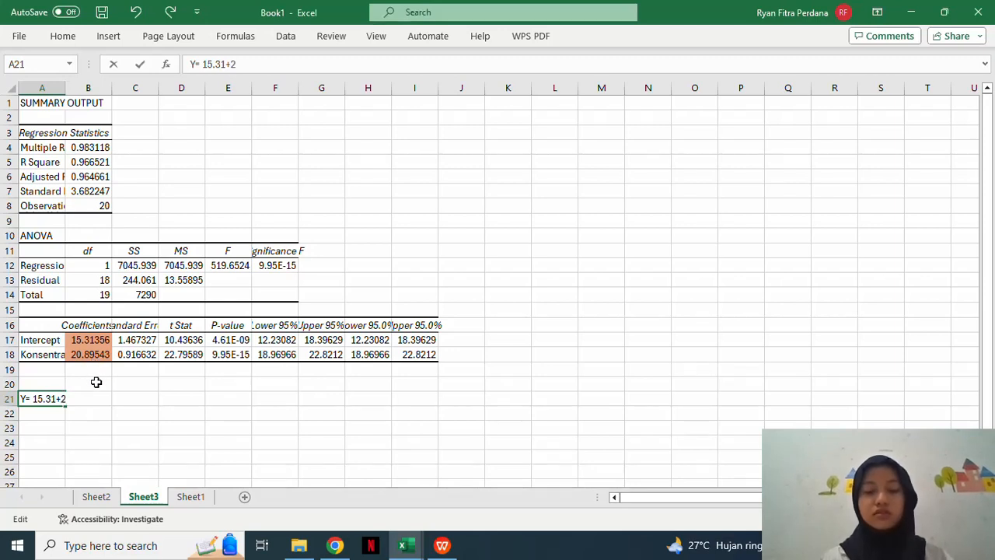
pyautogui.write('0.')
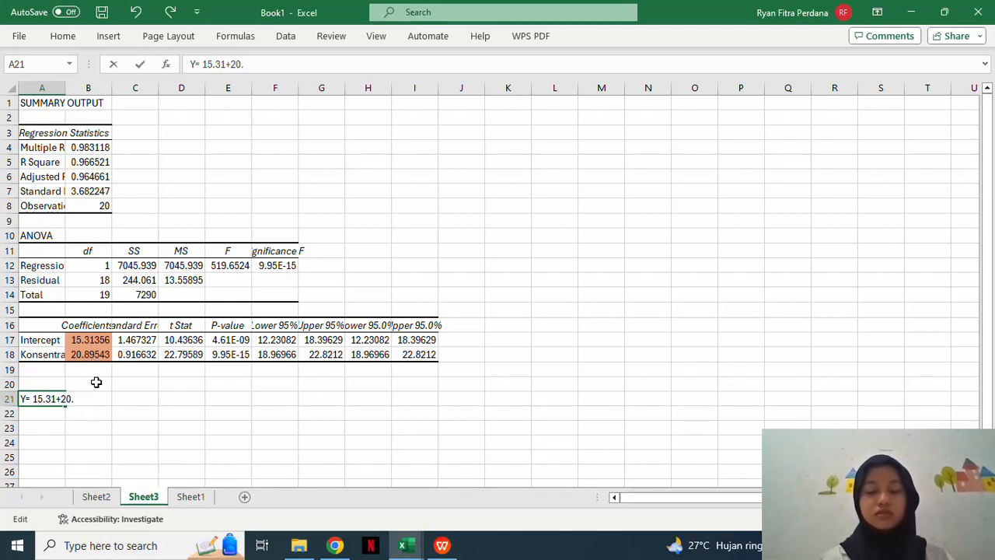
pyautogui.write('89X')
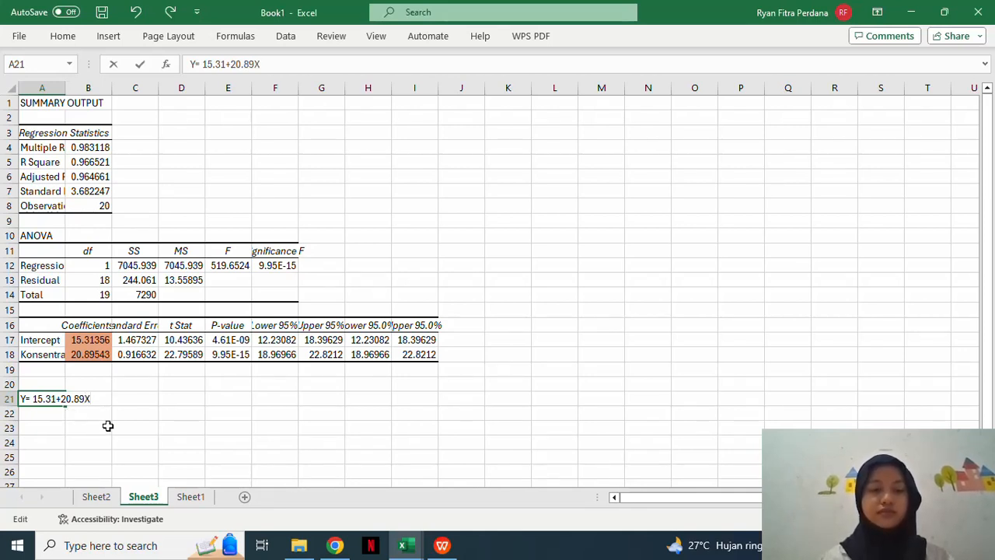
pyautogui.click(38, 414)
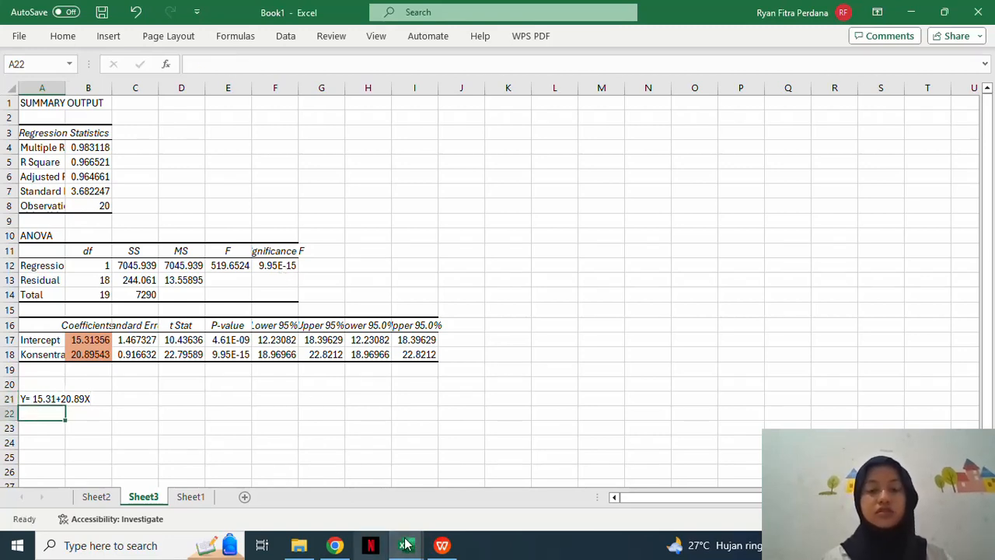
# Consult question 2 in the WPS document, and enter "A= 3,3" in cell A22 of the Excel regression sheet
pyautogui.click(441, 545)
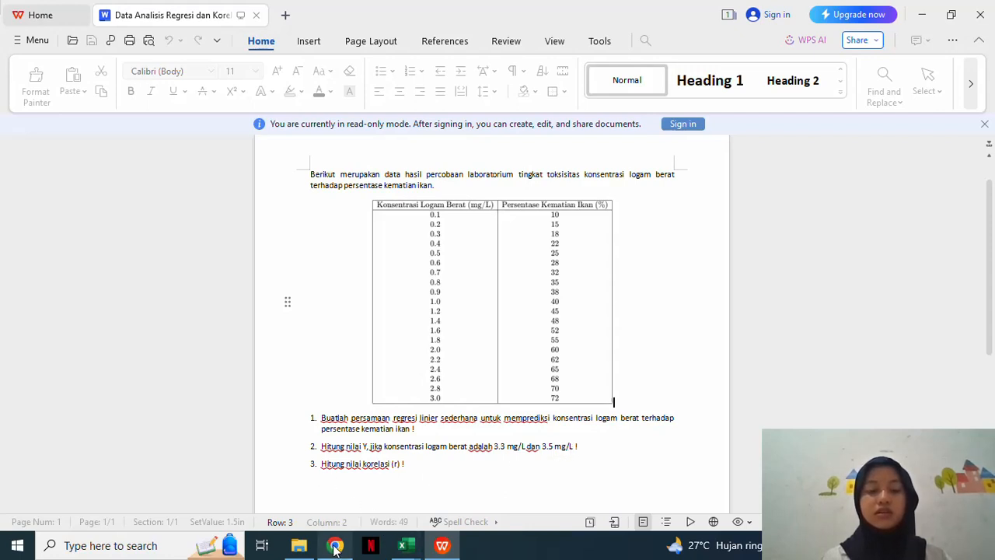
pyautogui.moveTo(400, 550)
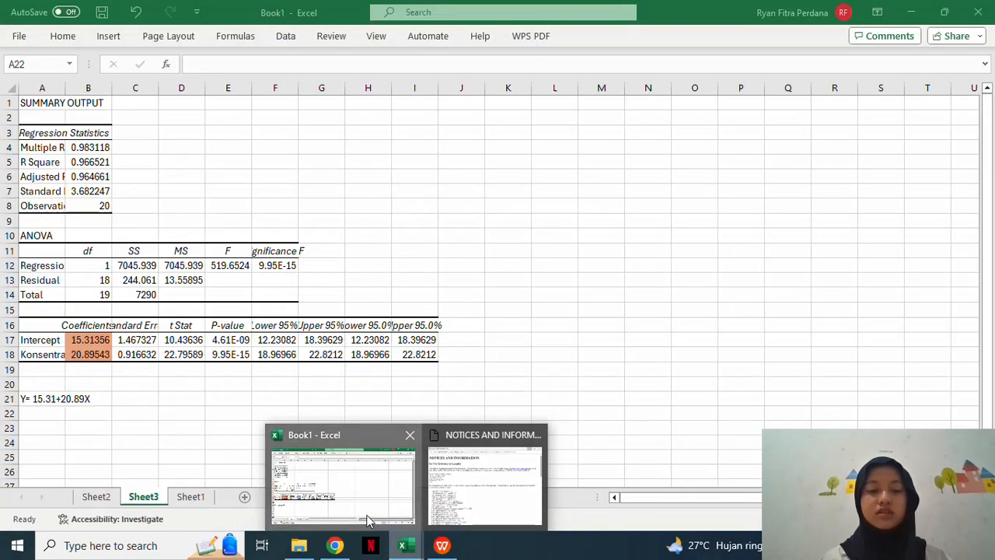
pyautogui.click(334, 505)
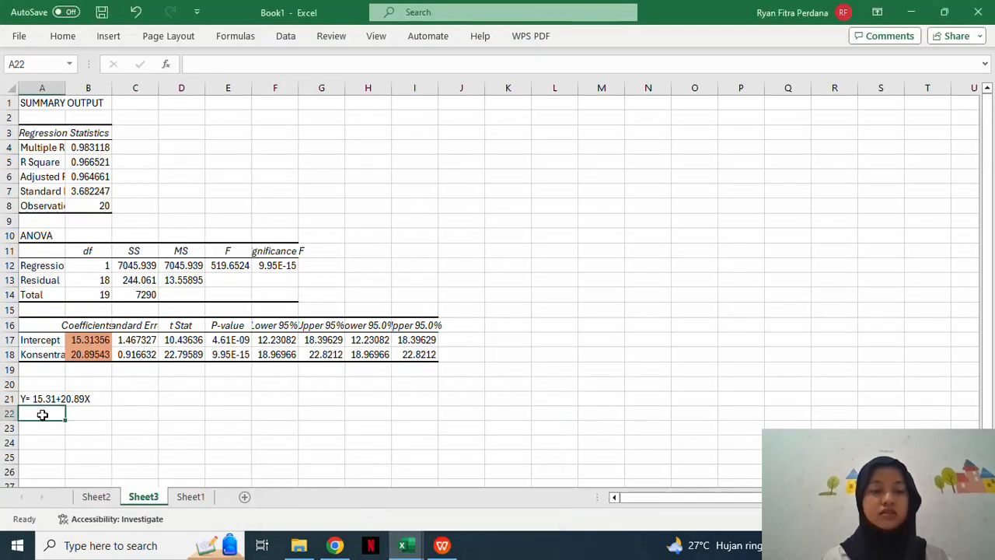
pyautogui.write('A')
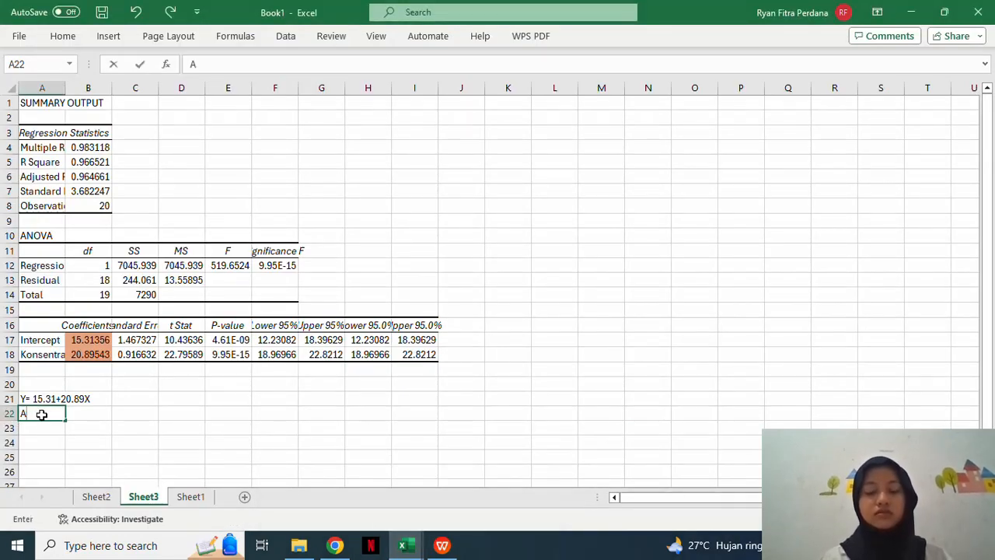
pyautogui.write('=')
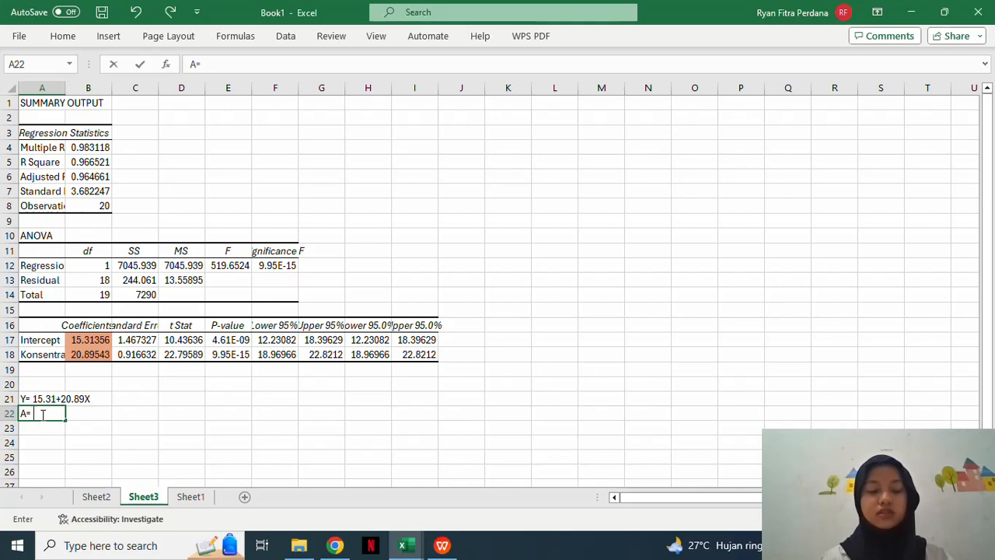
pyautogui.write(' 3,3')
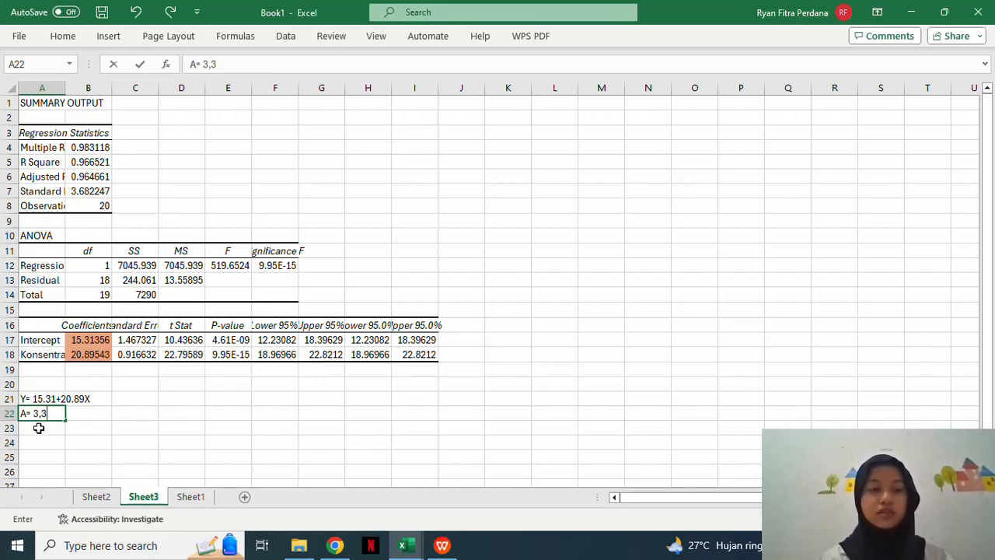
pyautogui.press('Return')
# Enter the second concentration as "B= 3,5" in cell A23
pyautogui.write('b')
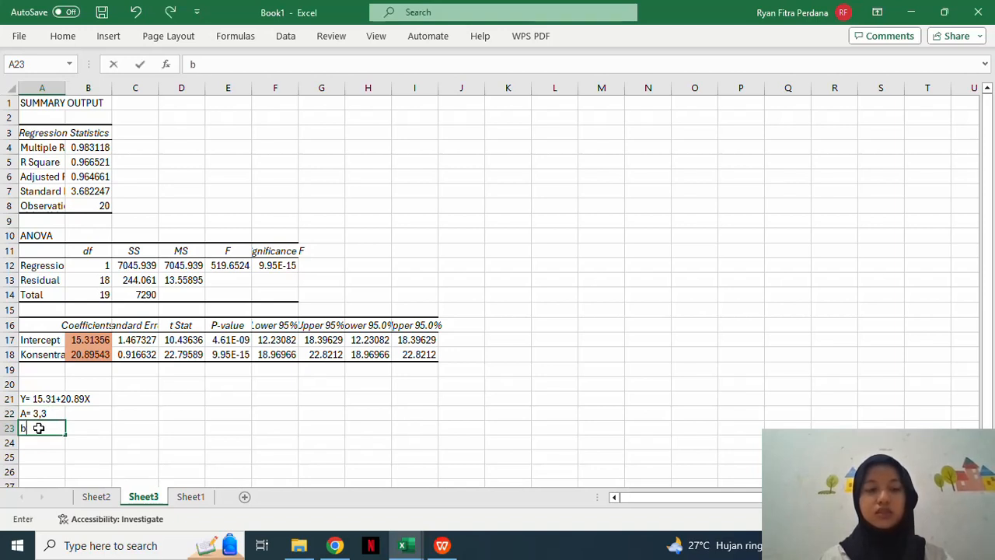
pyautogui.press('BackSpace')
pyautogui.write('B')
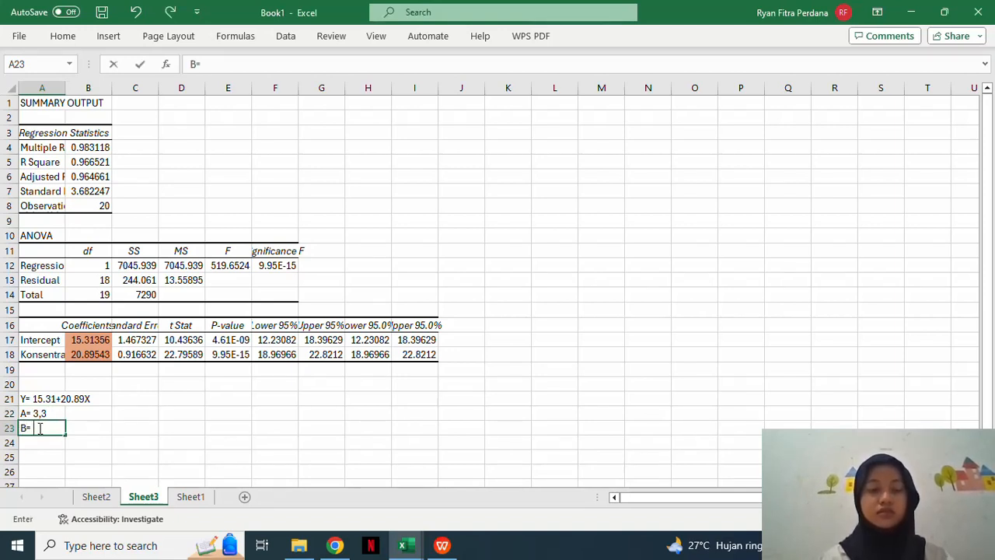
pyautogui.write('= 3,5')
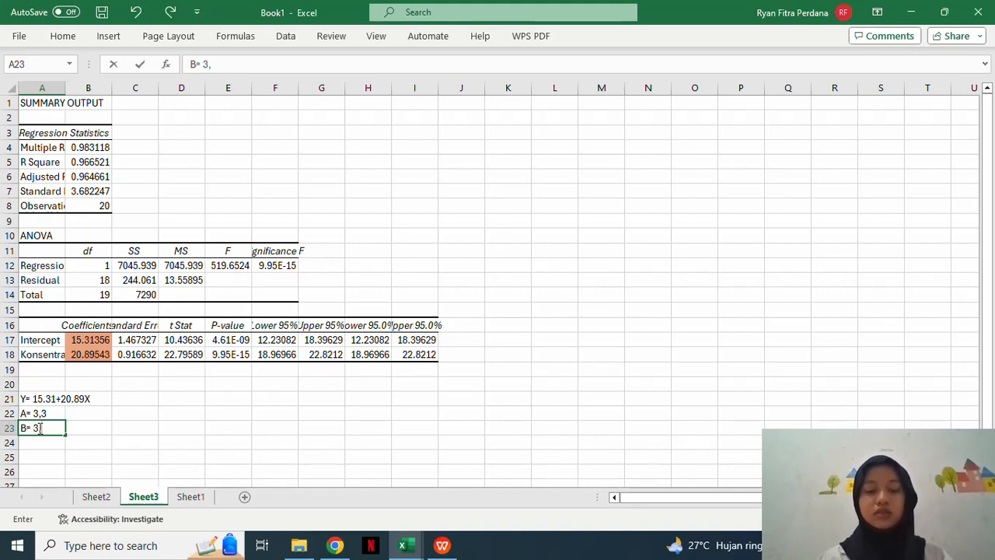
# In cell C22, multiply the concentration coefficient by the first concentration with the formula =B18*3.3
pyautogui.click(135, 416)
pyautogui.write('=')
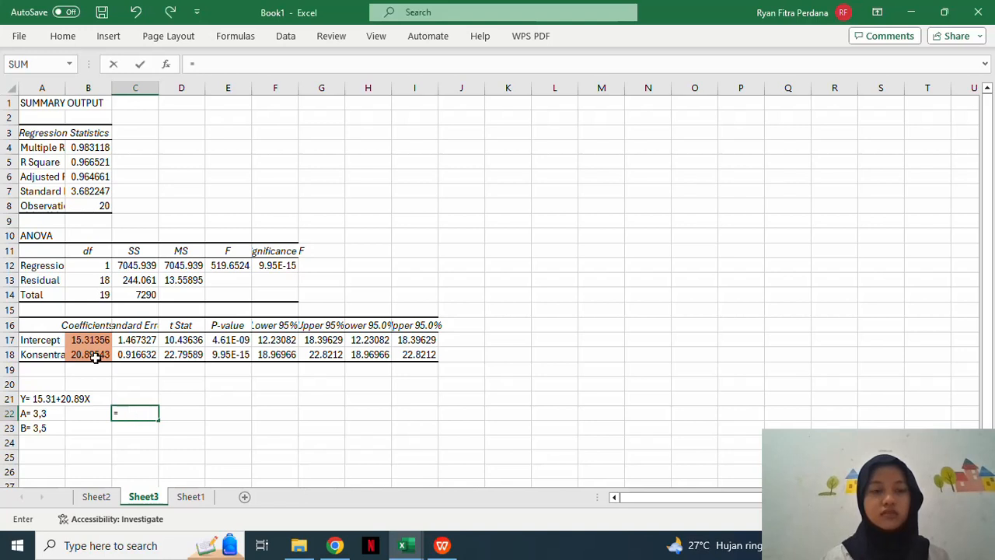
pyautogui.click(93, 356)
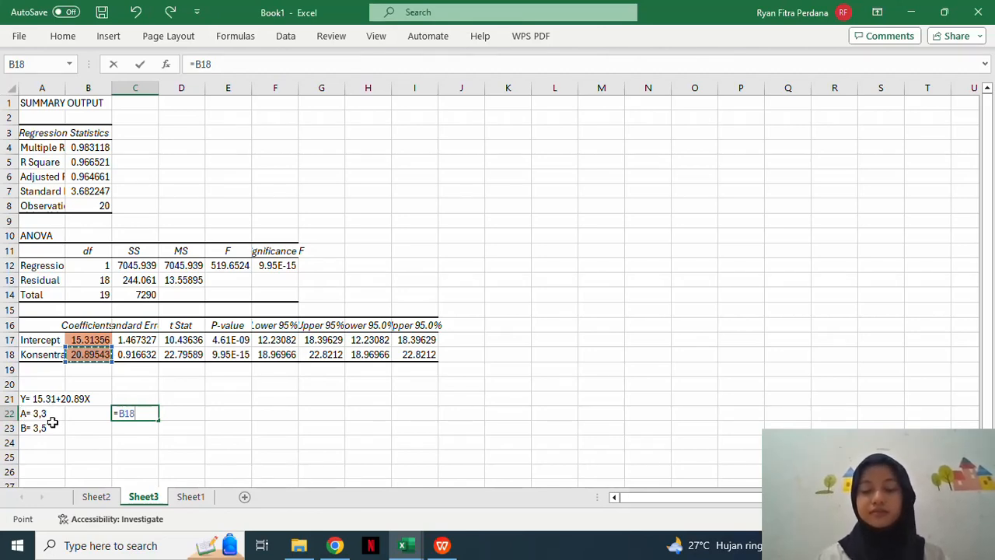
pyautogui.write('*')
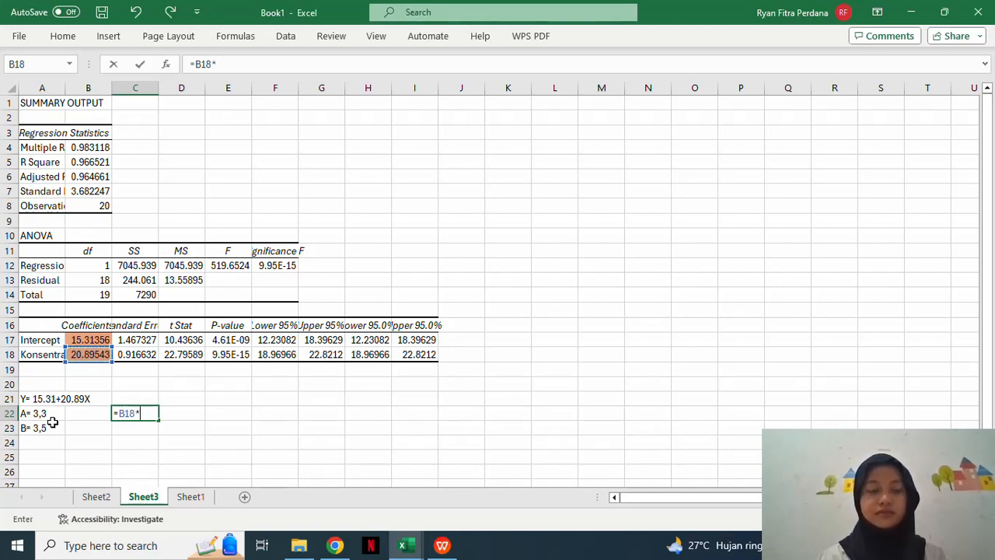
pyautogui.write('3.3')
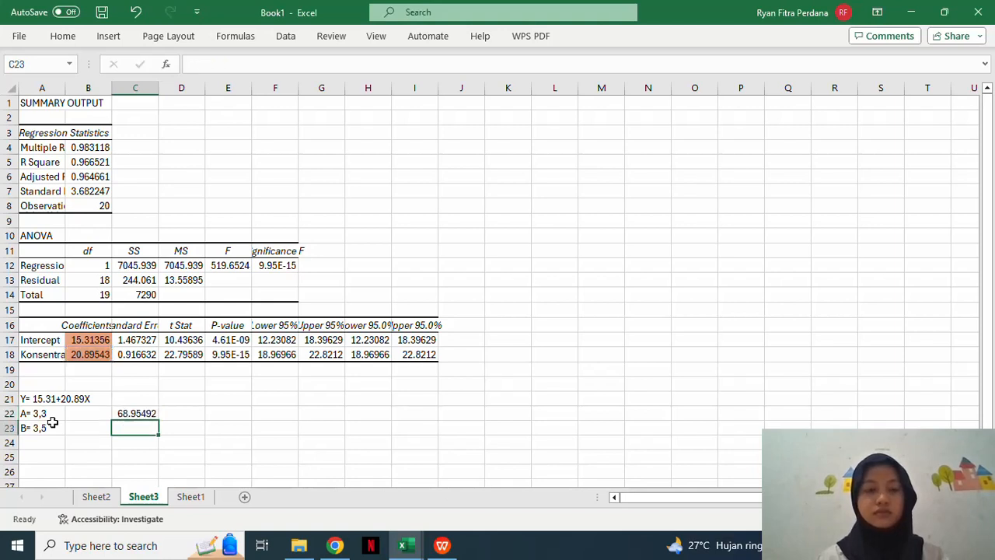
pyautogui.press('Return')
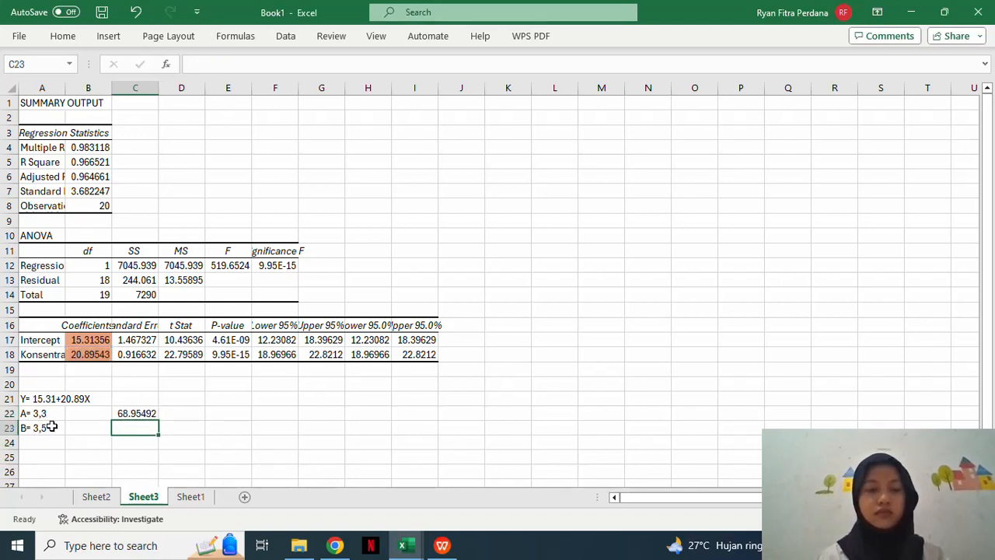
# Calculate Y for the first concentration in cell D22 by adding the intercept to the product, =B17+C22
pyautogui.click(178, 415)
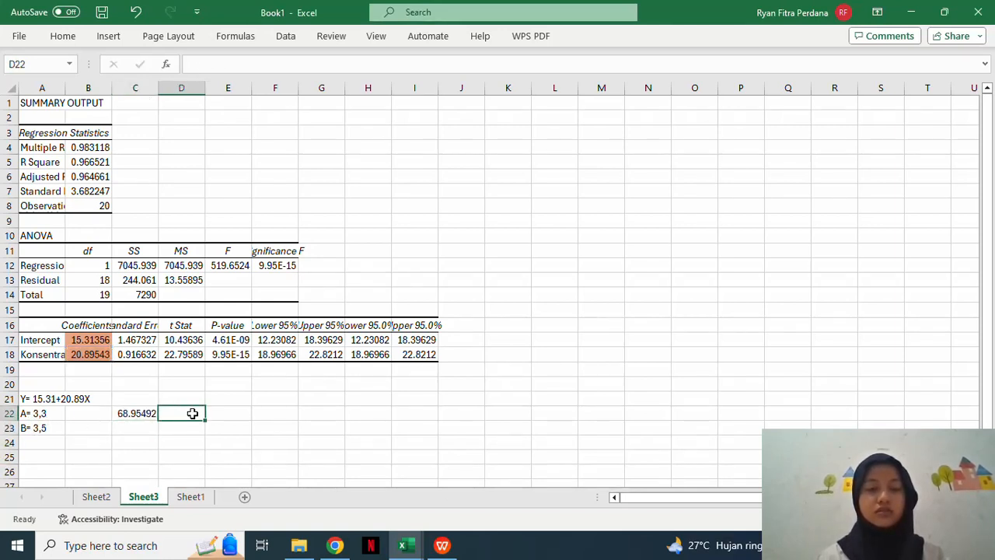
pyautogui.write('=')
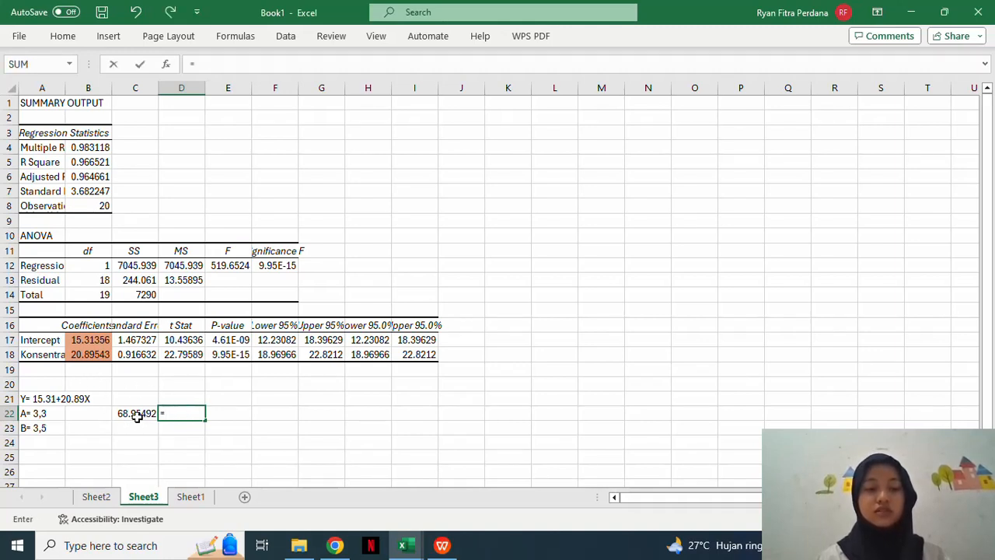
pyautogui.click(92, 340)
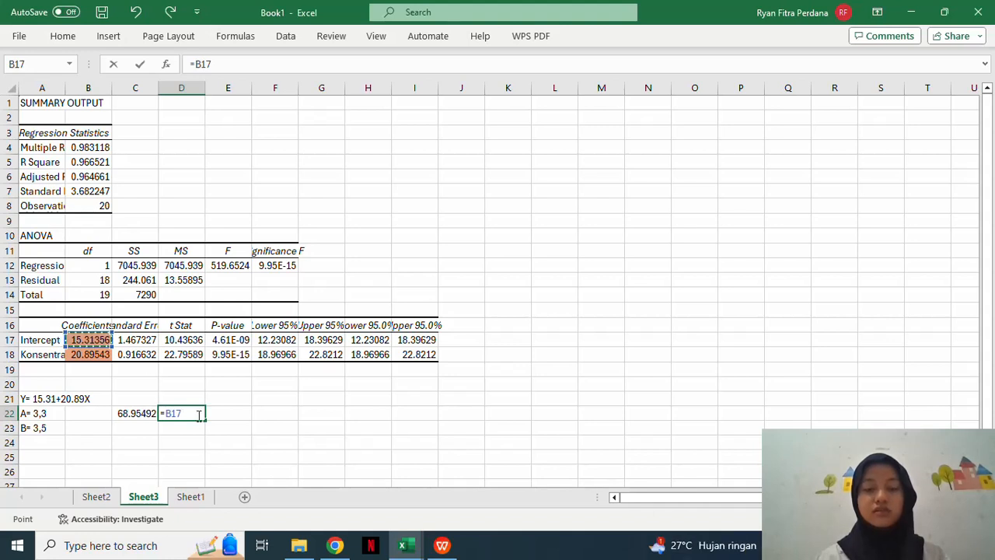
pyautogui.write('+')
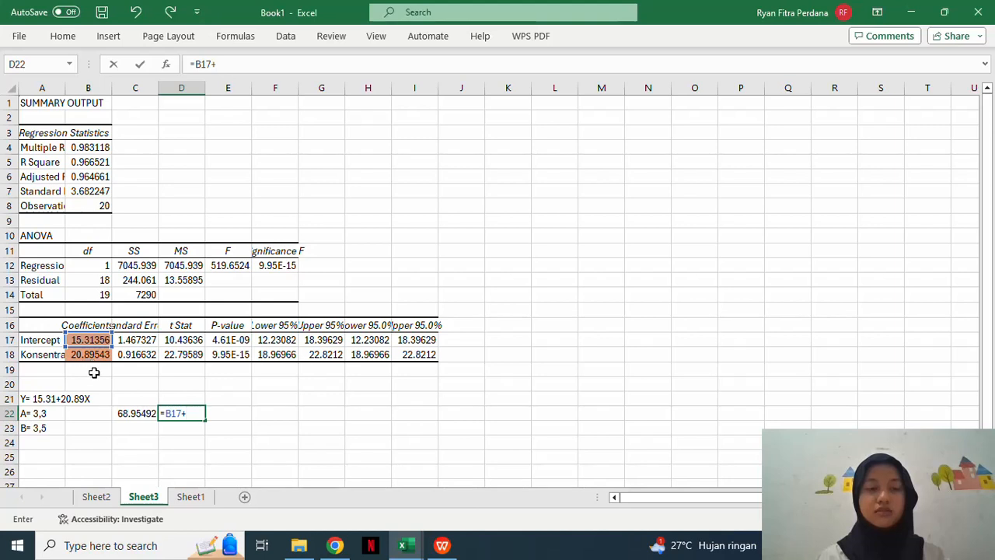
pyautogui.click(130, 415)
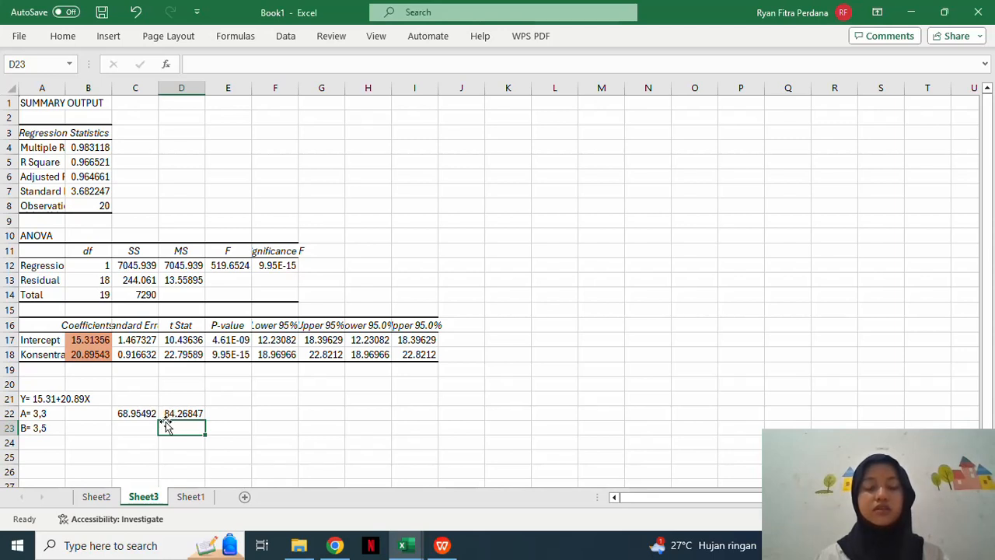
# In cell C23, multiply the concentration coefficient by the second concentration with the formula =B18*3.5
pyautogui.click(125, 432)
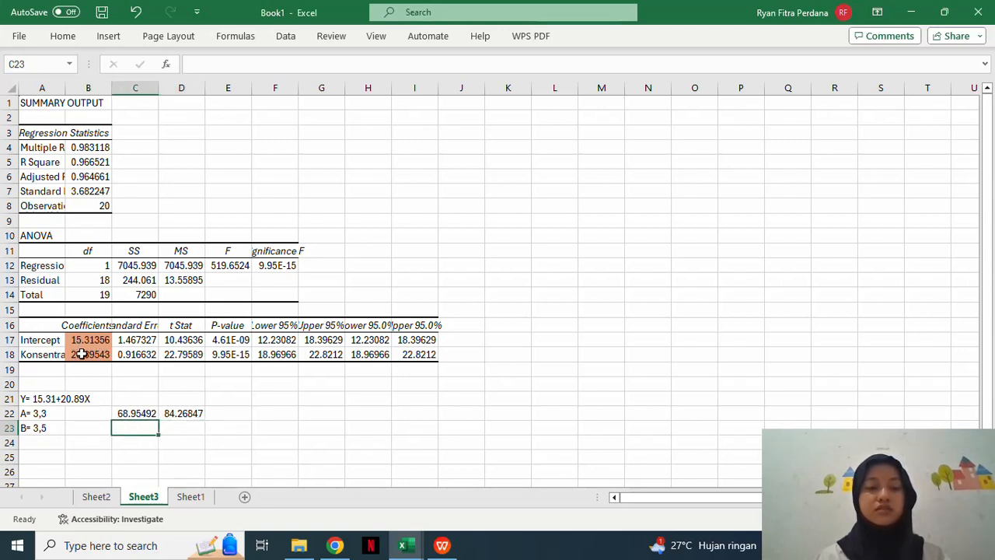
pyautogui.write('=')
pyautogui.click(82, 354)
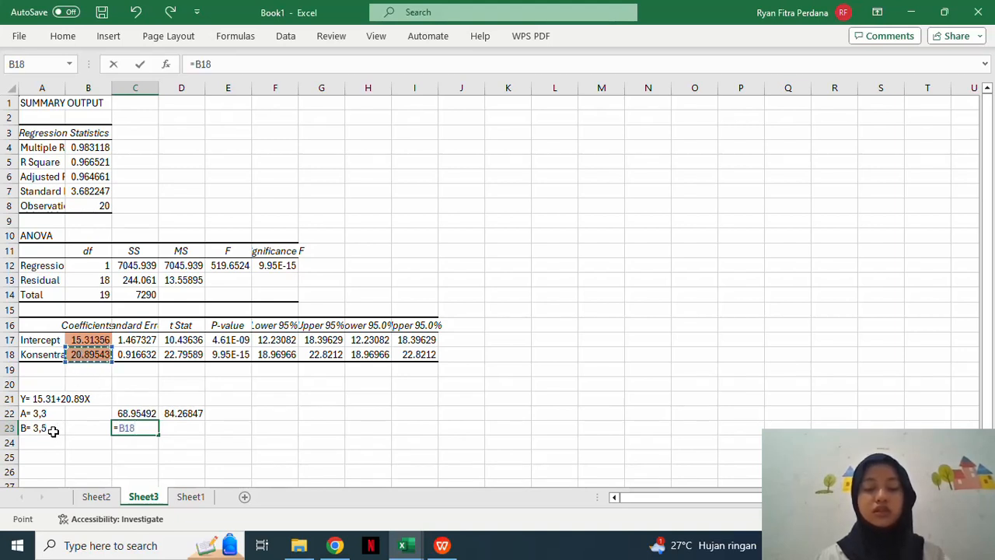
pyautogui.write('*')
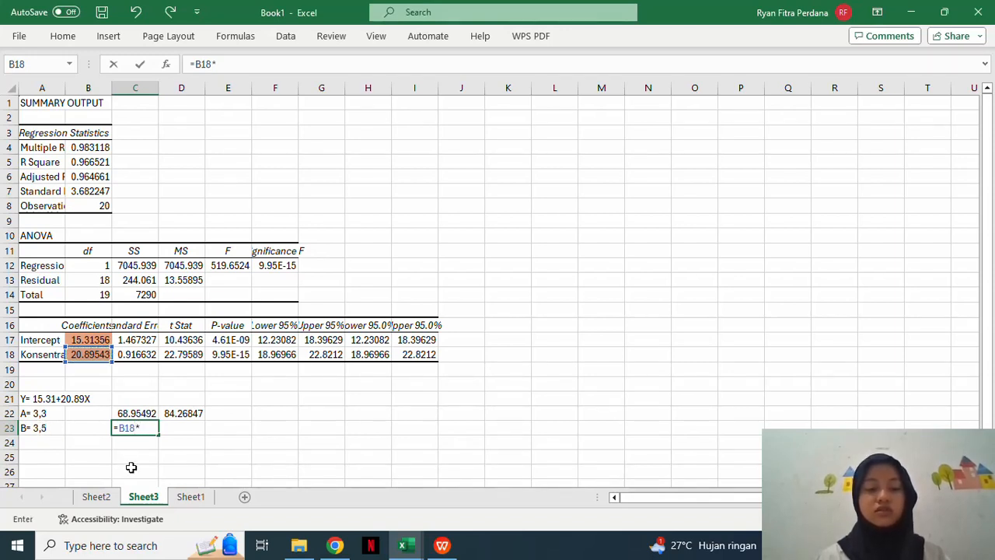
pyautogui.write('3')
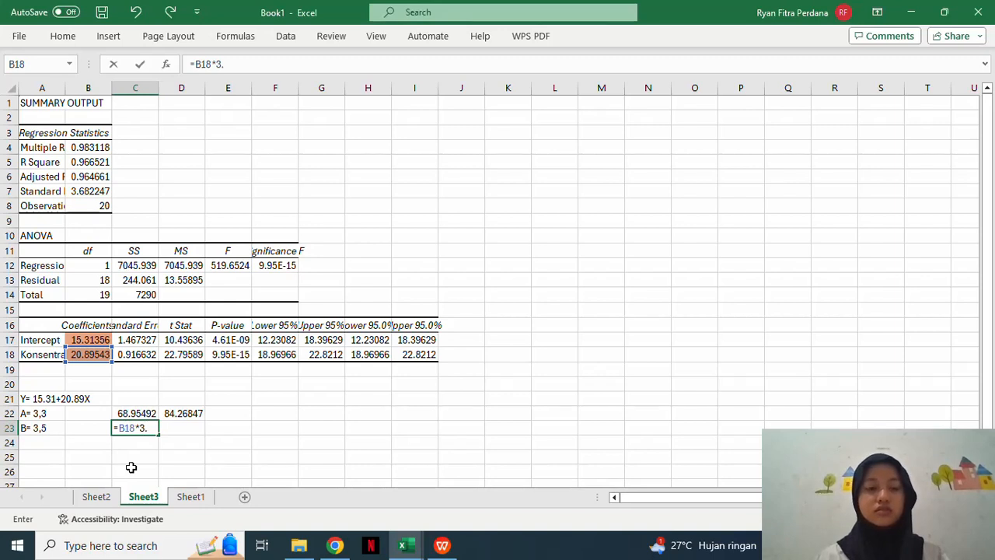
pyautogui.write('.5')
pyautogui.press('Return')
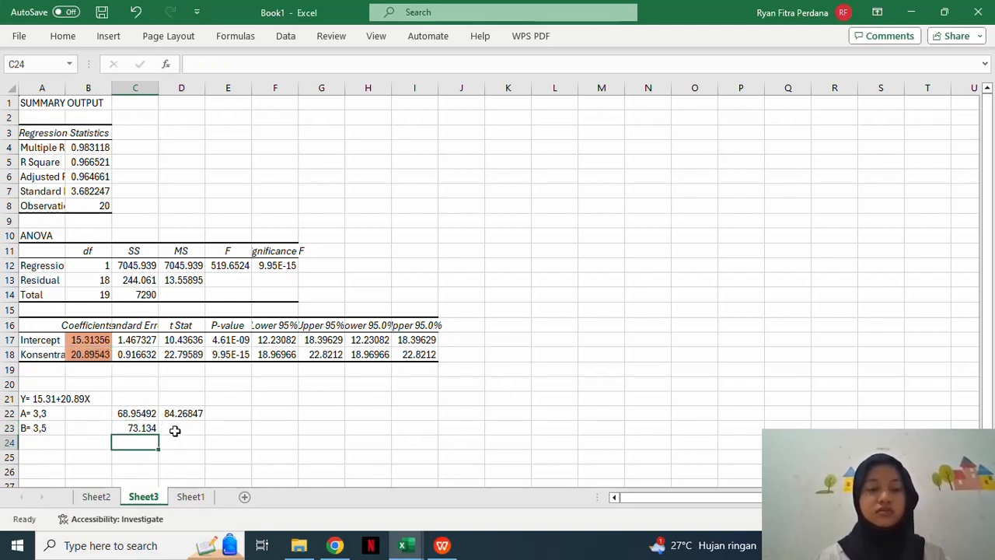
# Calculate Y for the second concentration in cell D23 by adding the intercept to the product, =B17+C23
pyautogui.click(174, 428)
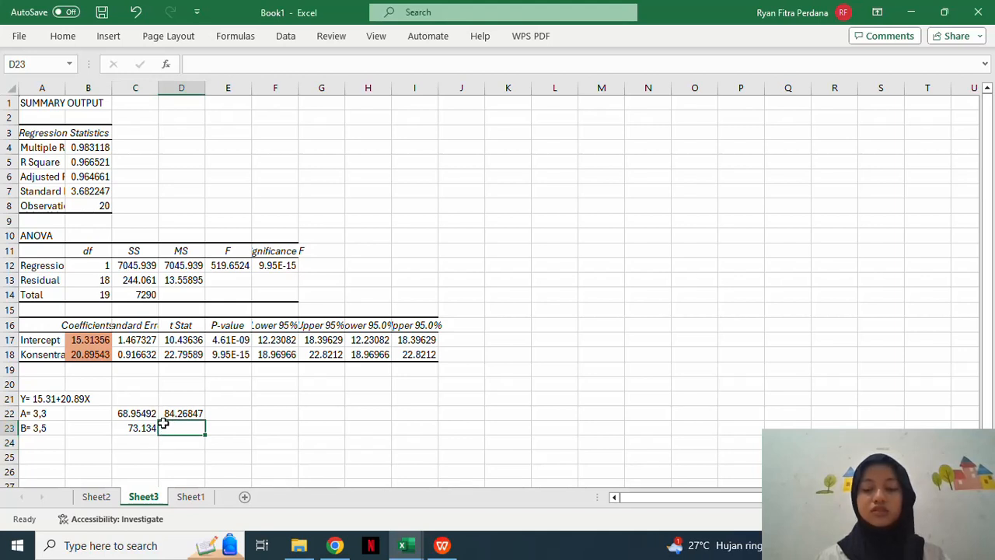
pyautogui.write('=')
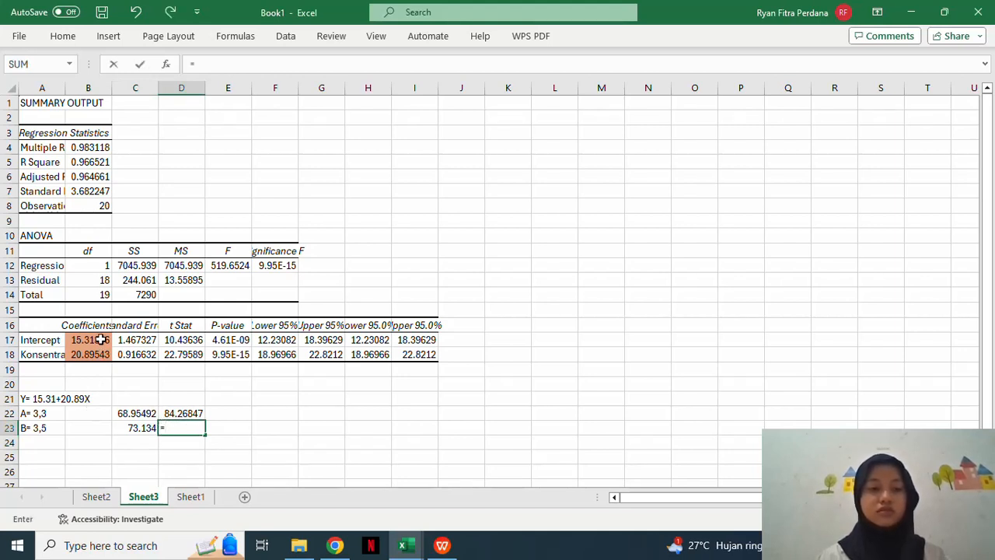
pyautogui.click(92, 339)
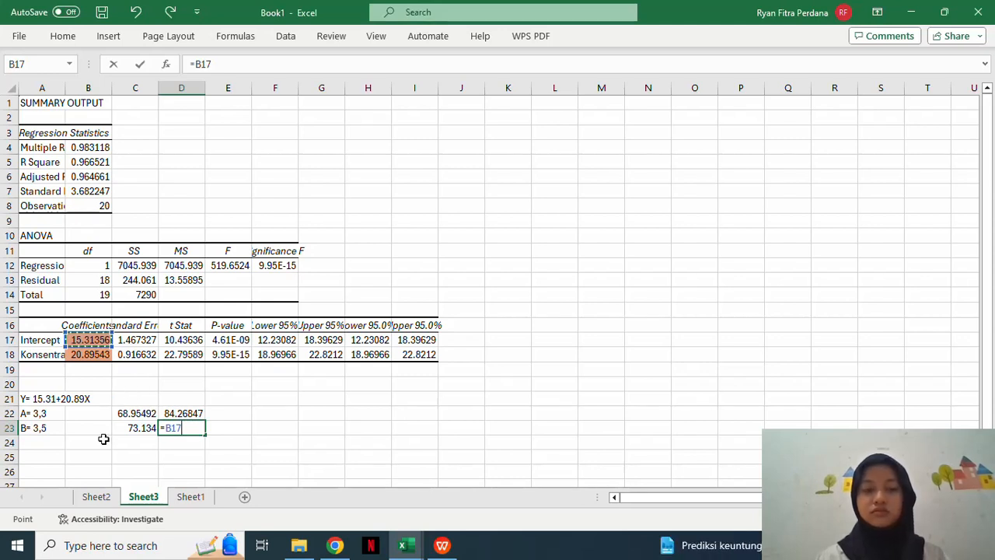
pyautogui.write('+')
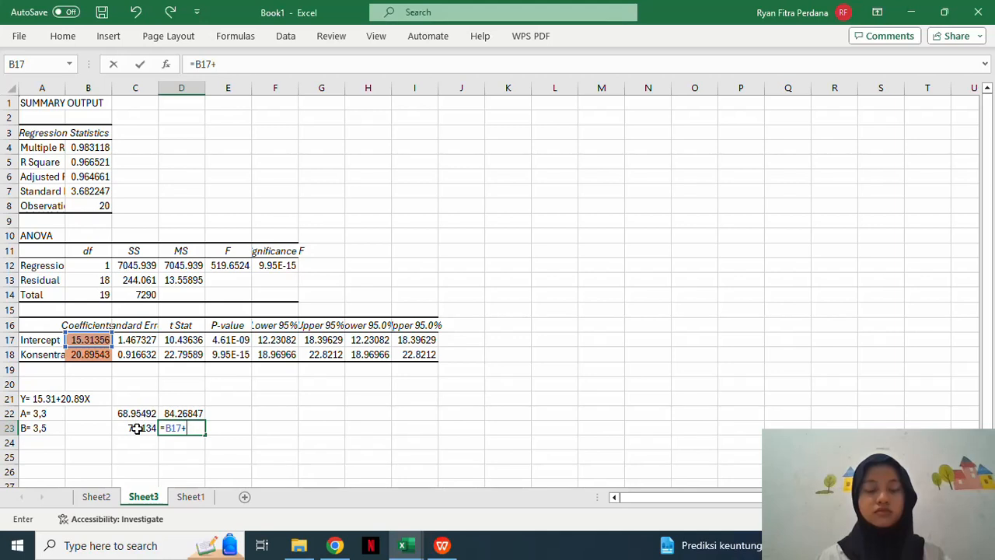
pyautogui.click(135, 427)
pyautogui.press('Return')
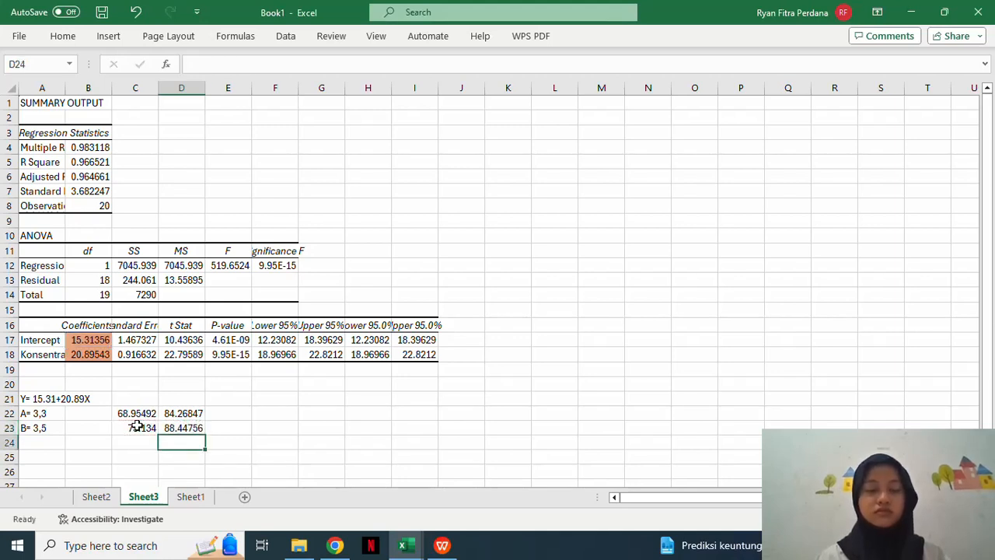
# Apply the Number format to the calculated values in C22:D23
pyautogui.click(132, 414)
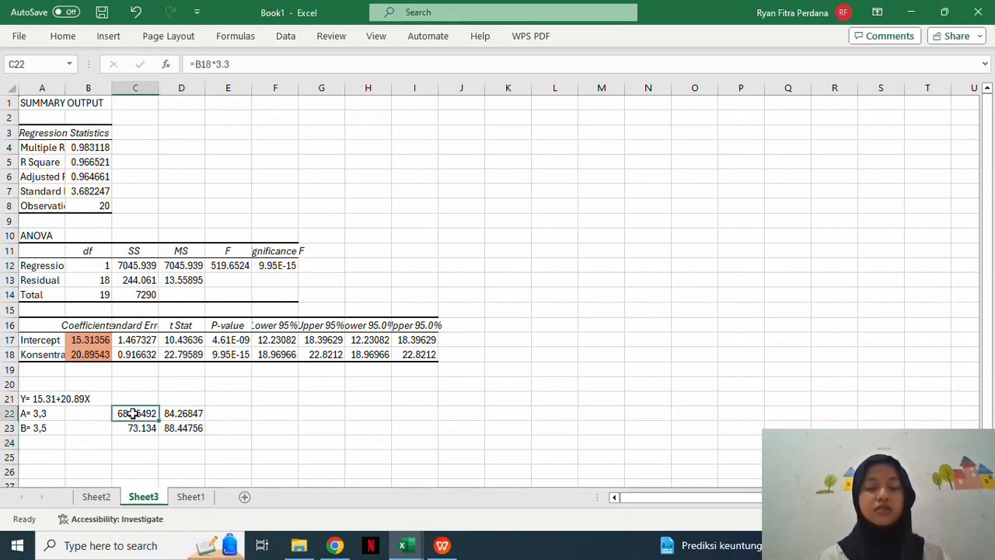
pyautogui.moveTo(132, 415); pyautogui.dragTo(187, 429)
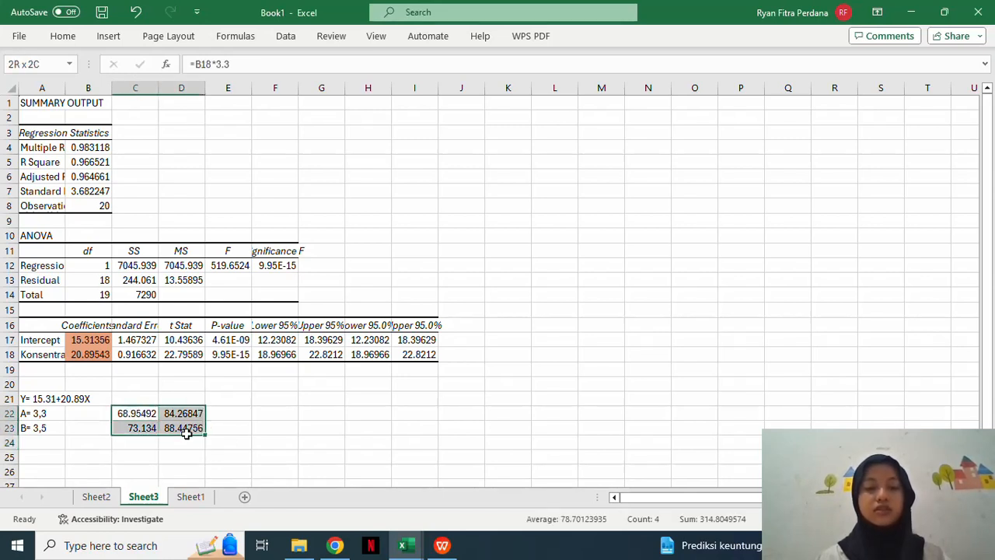
pyautogui.click(63, 36)
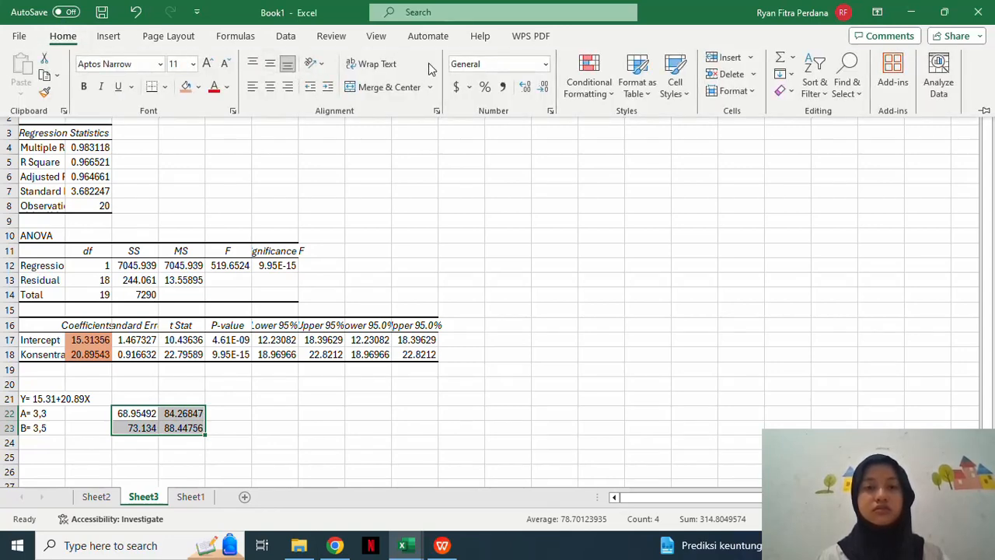
pyautogui.click(548, 67)
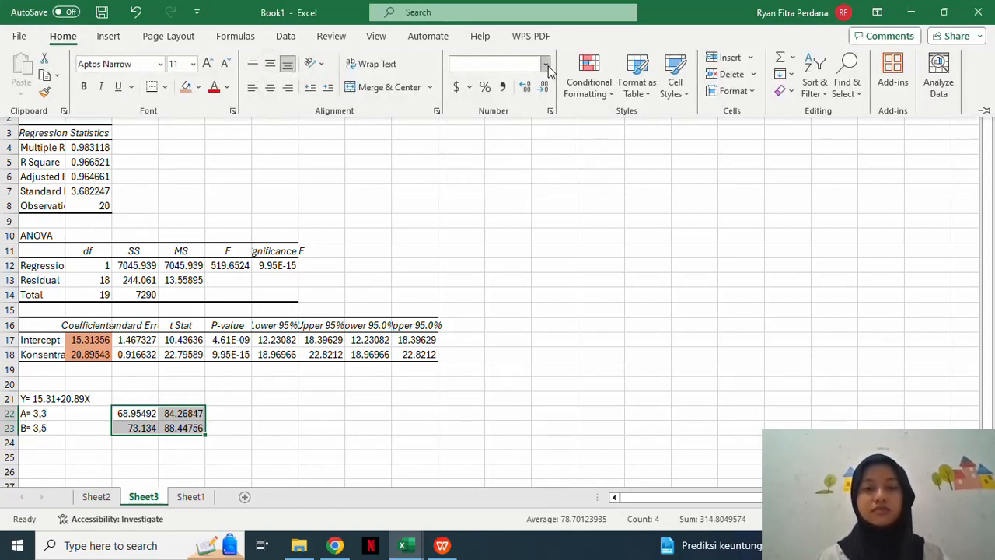
pyautogui.click(525, 128)
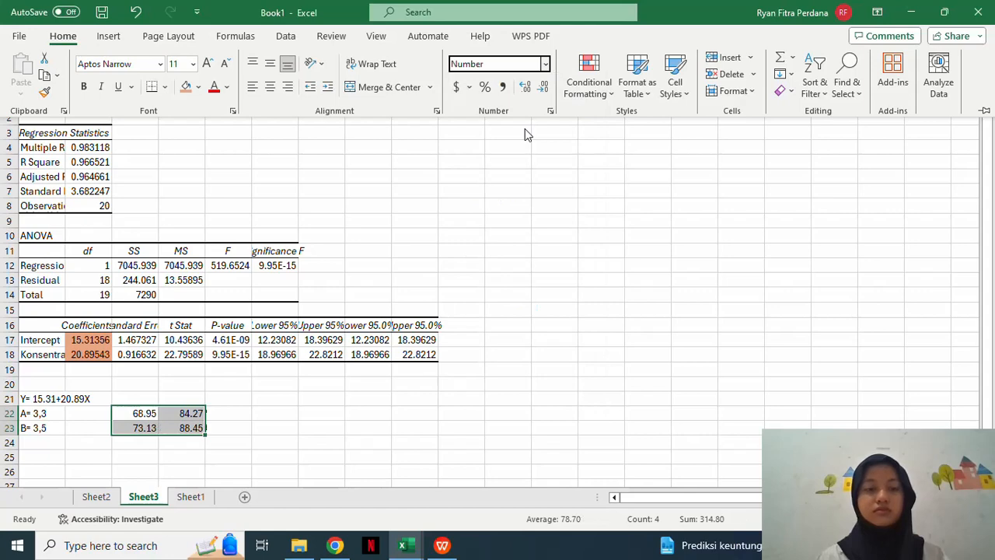
pyautogui.click(233, 407)
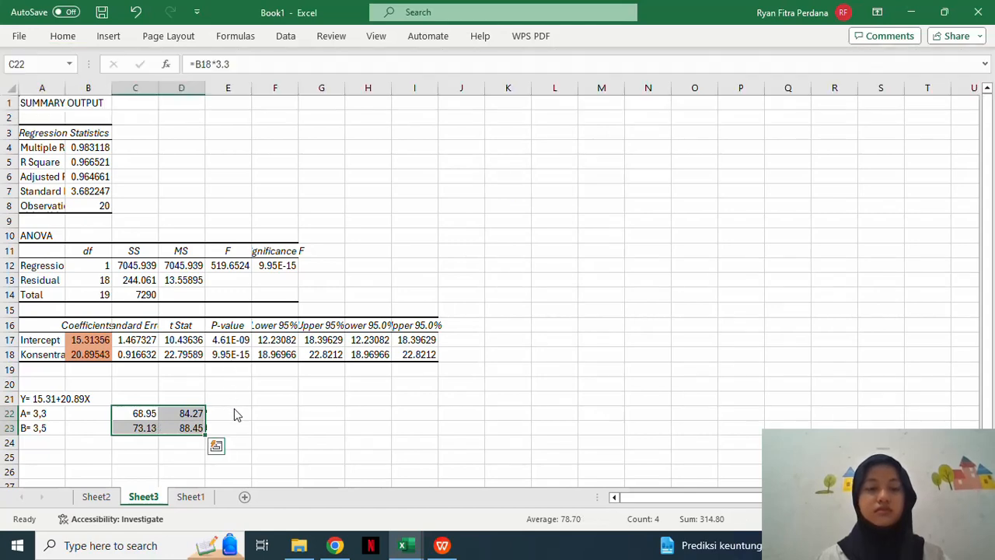
pyautogui.click(221, 418)
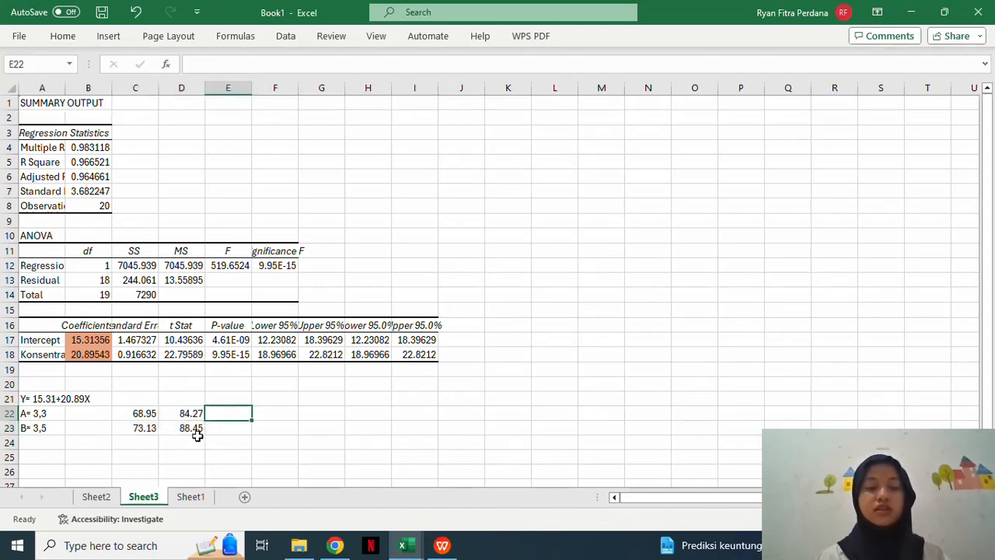
# Highlight the two Y results in D22:D23 with an orange fill
pyautogui.moveTo(194, 412); pyautogui.dragTo(190, 428)
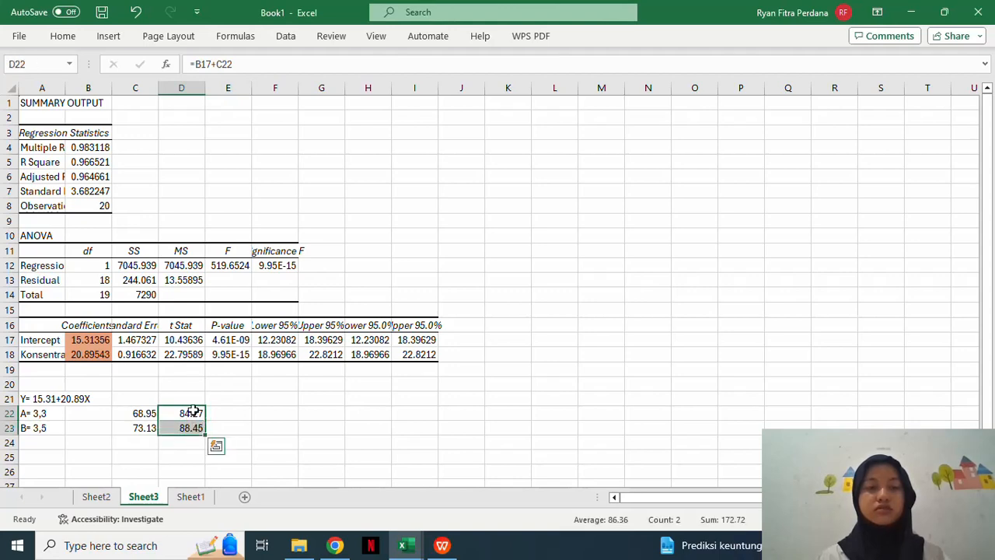
pyautogui.click(63, 36)
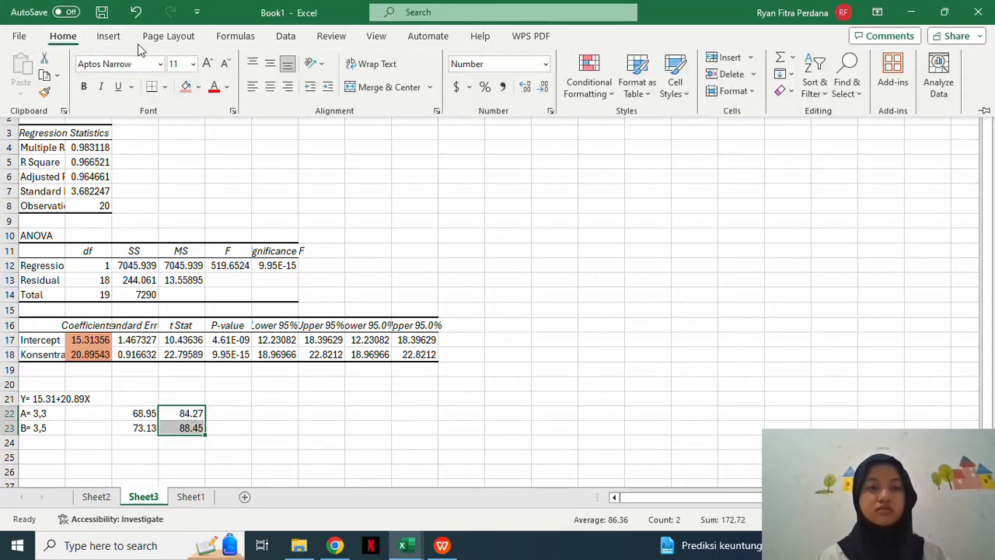
pyautogui.click(188, 88)
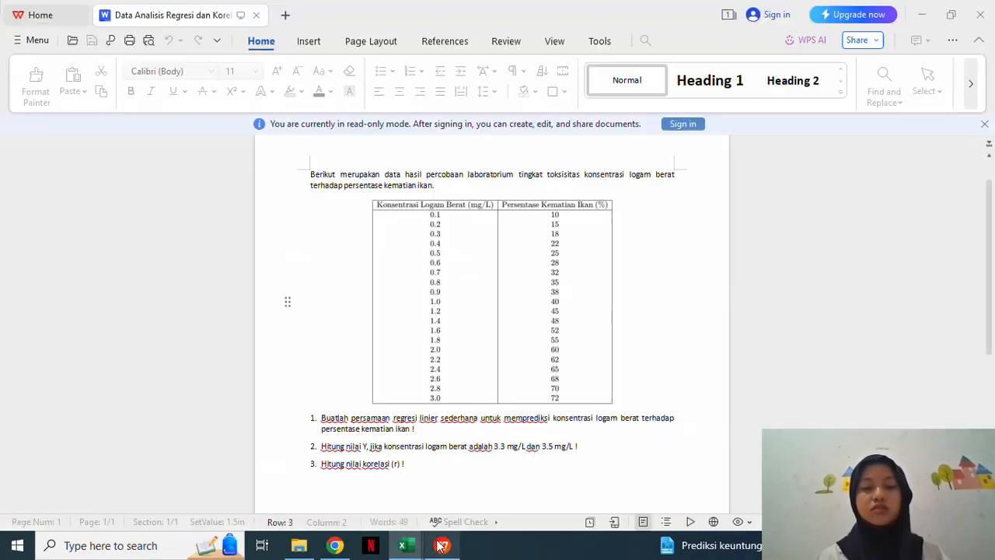
# Check the correlation question in the WPS Office document and return to the Book1 workbook in Excel
pyautogui.click(441, 544)
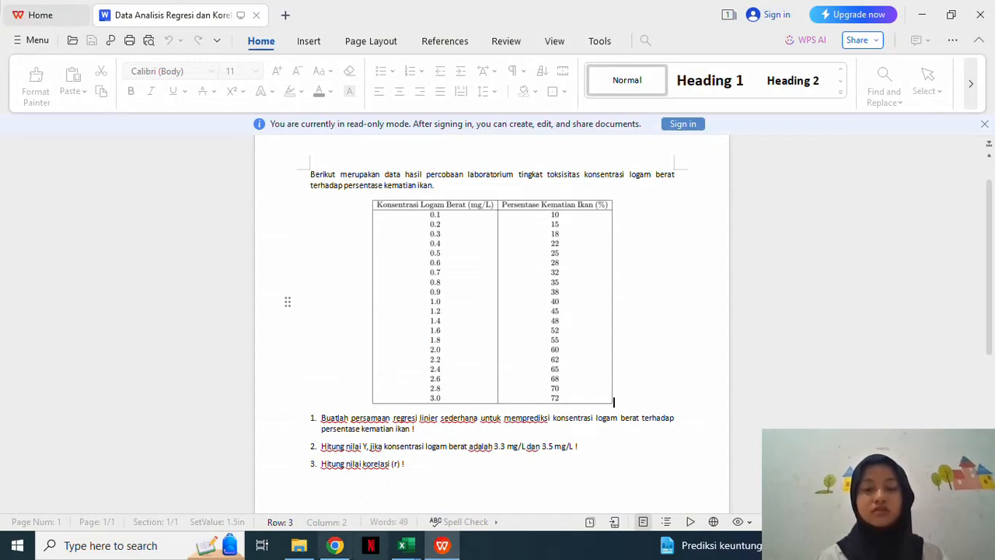
pyautogui.moveTo(403, 547)
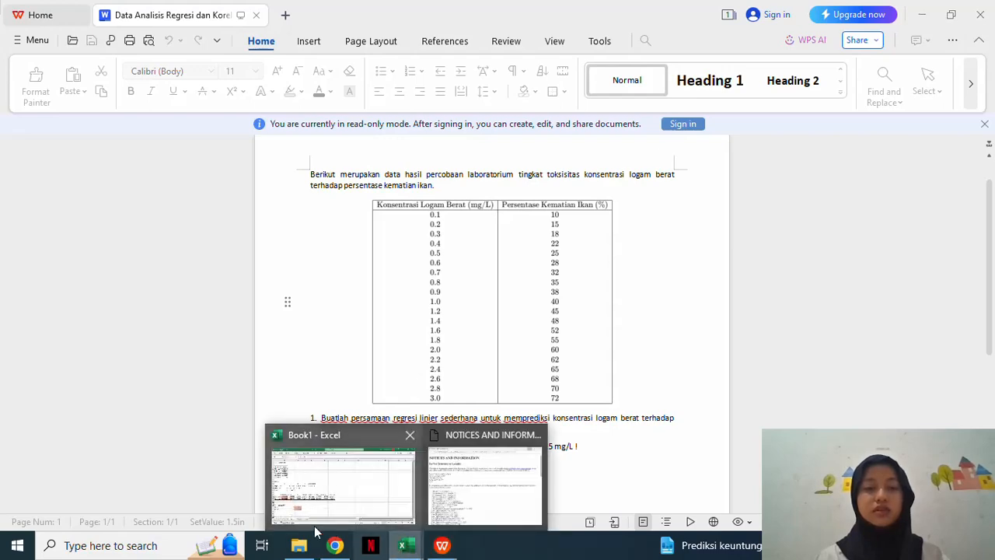
pyautogui.click(367, 479)
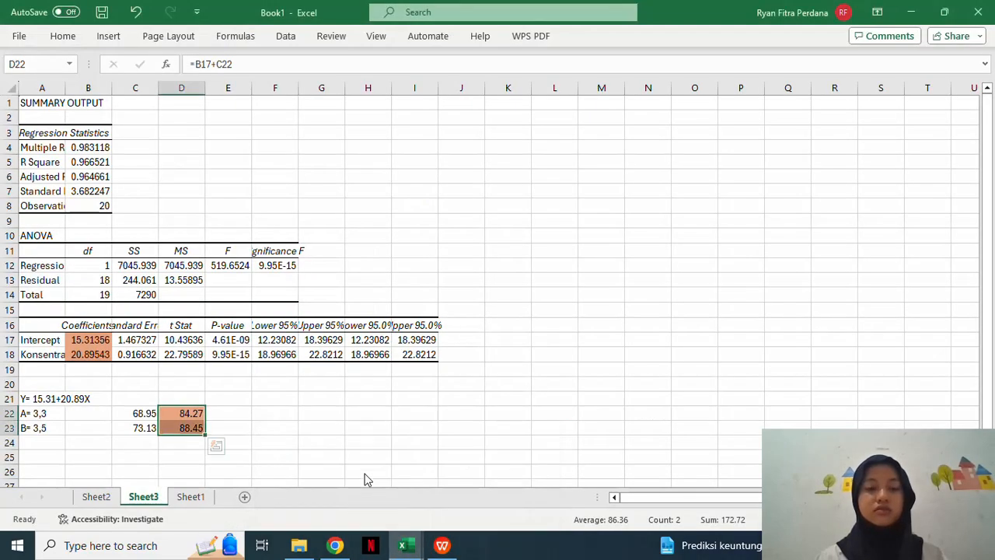
# Open the Correlation tool from Data Analysis for the concentration and fish mortality data on Sheet1
pyautogui.click(185, 497)
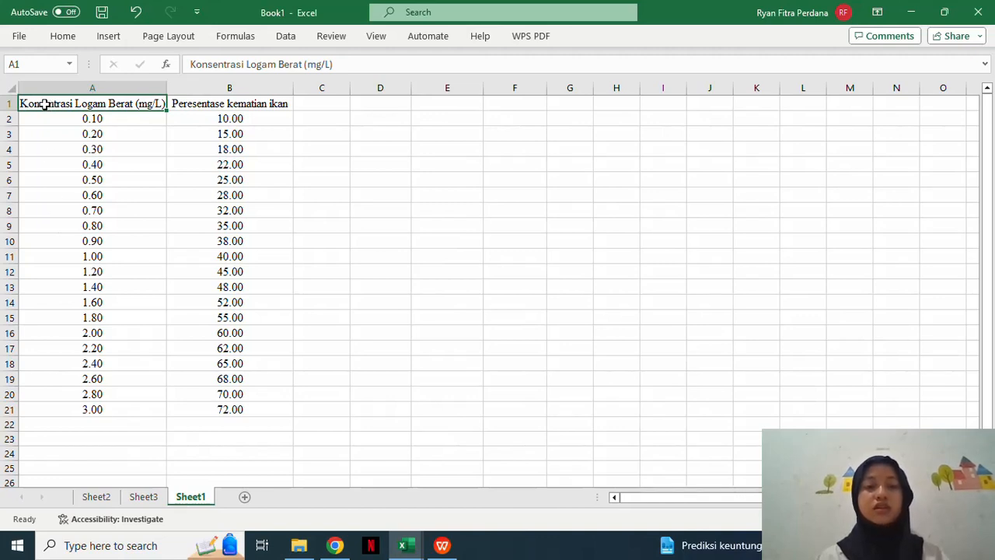
pyautogui.moveTo(45, 105); pyautogui.dragTo(222, 406)
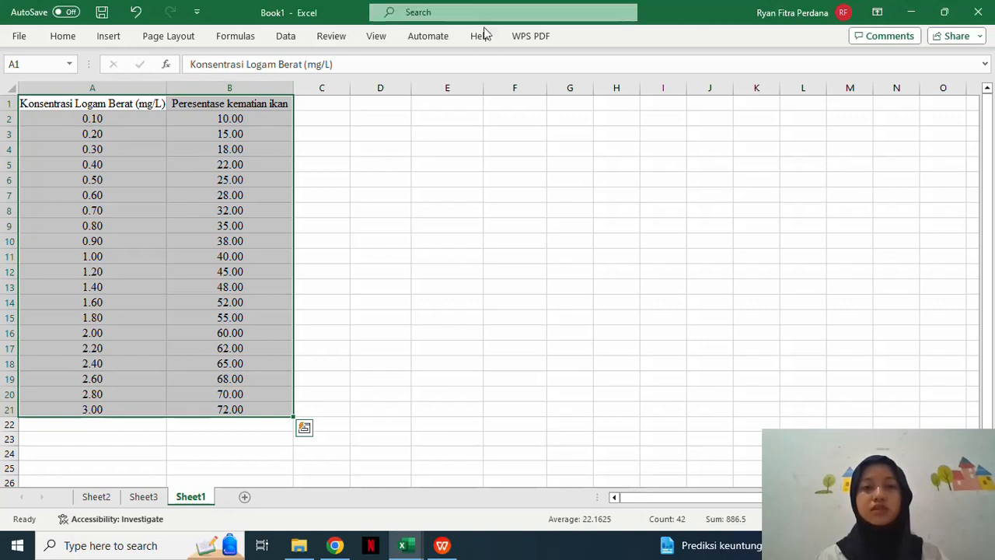
pyautogui.click(285, 37)
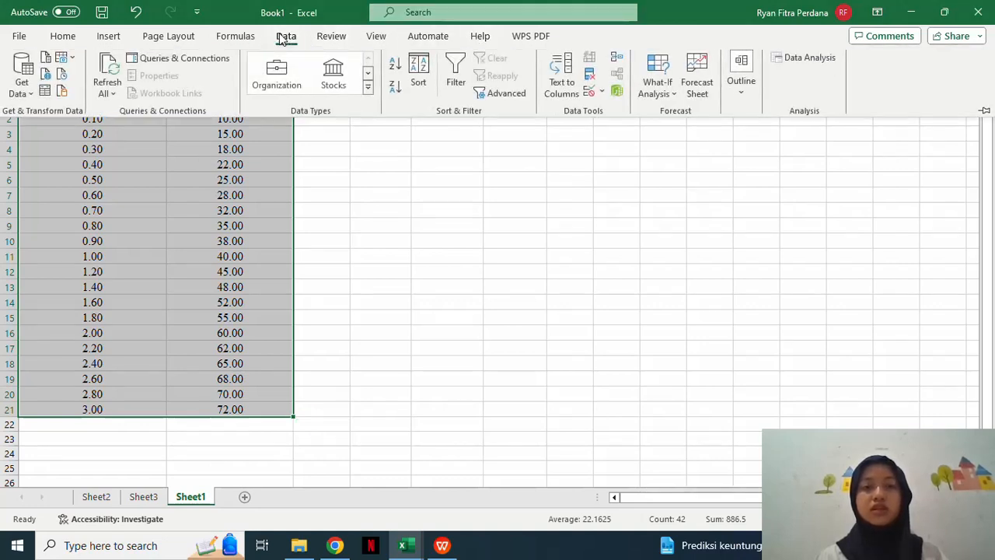
pyautogui.click(801, 59)
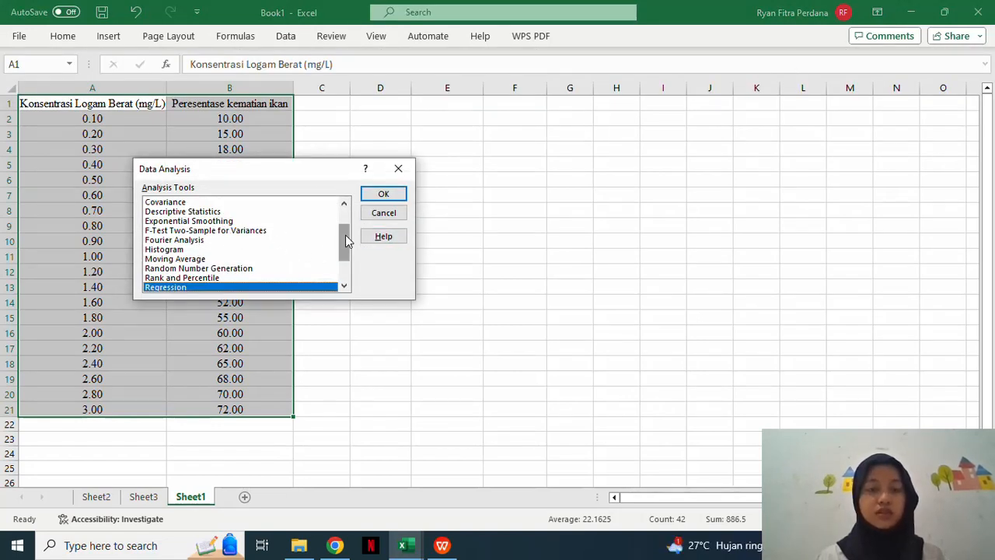
pyautogui.moveTo(345, 235); pyautogui.dragTo(345, 208)
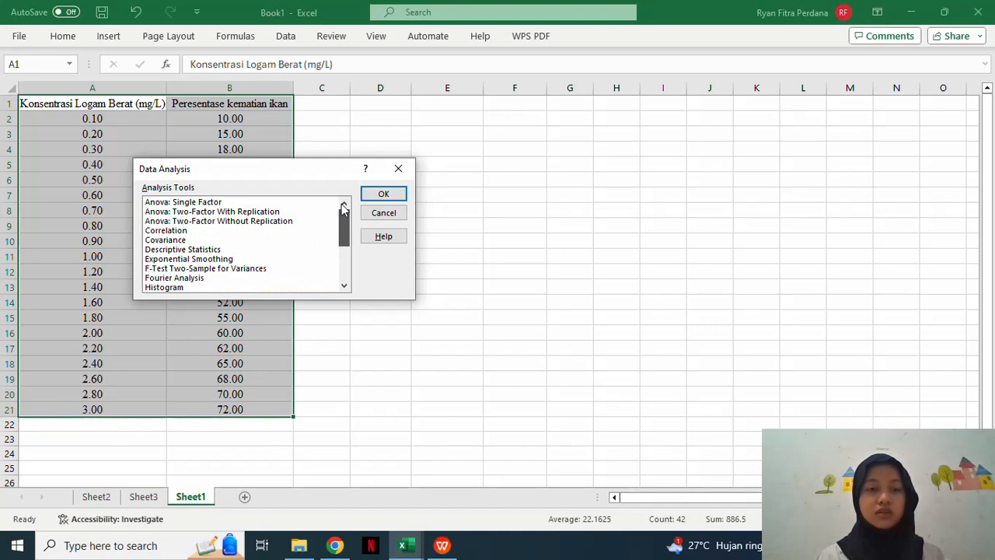
pyautogui.click(179, 231)
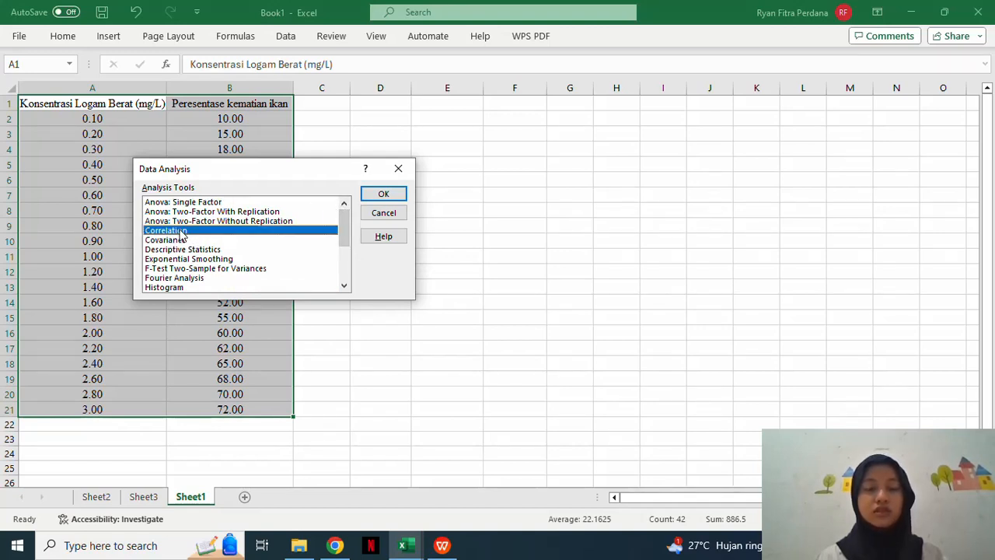
pyautogui.click(367, 196)
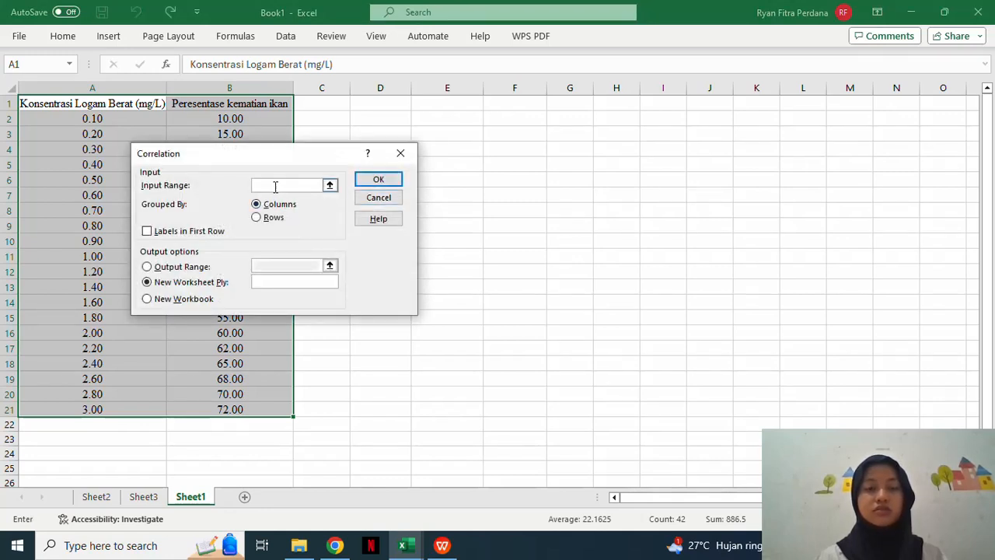
# Run the correlation on $A$1:$B$21 grouped by columns, with labels in the first row and output to a new worksheet
pyautogui.click(329, 186)
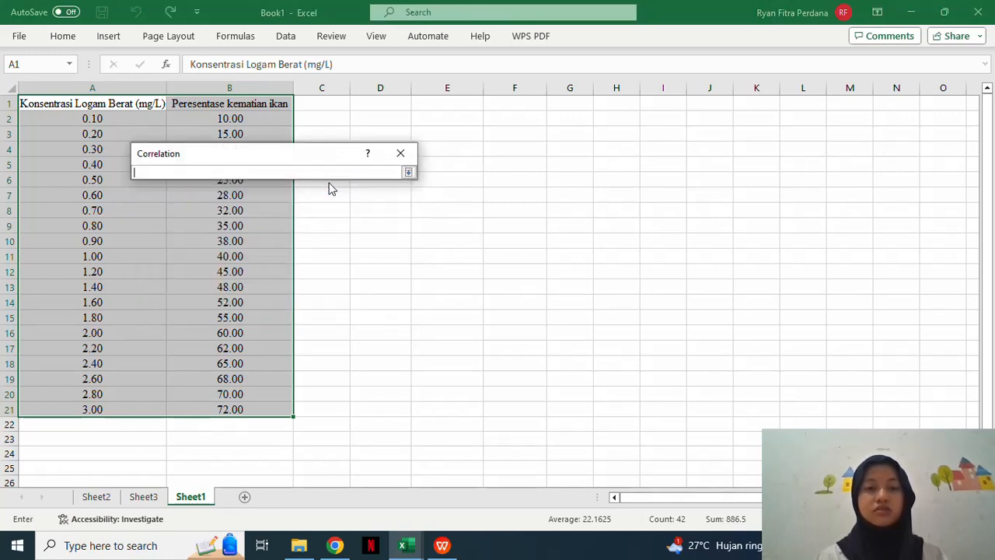
pyautogui.moveTo(81, 101); pyautogui.dragTo(238, 410)
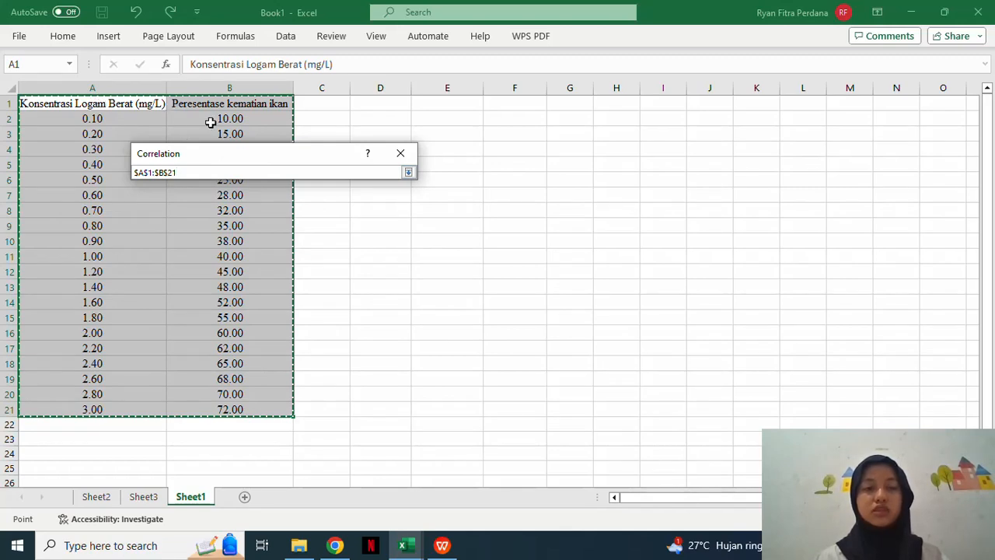
pyautogui.click(408, 173)
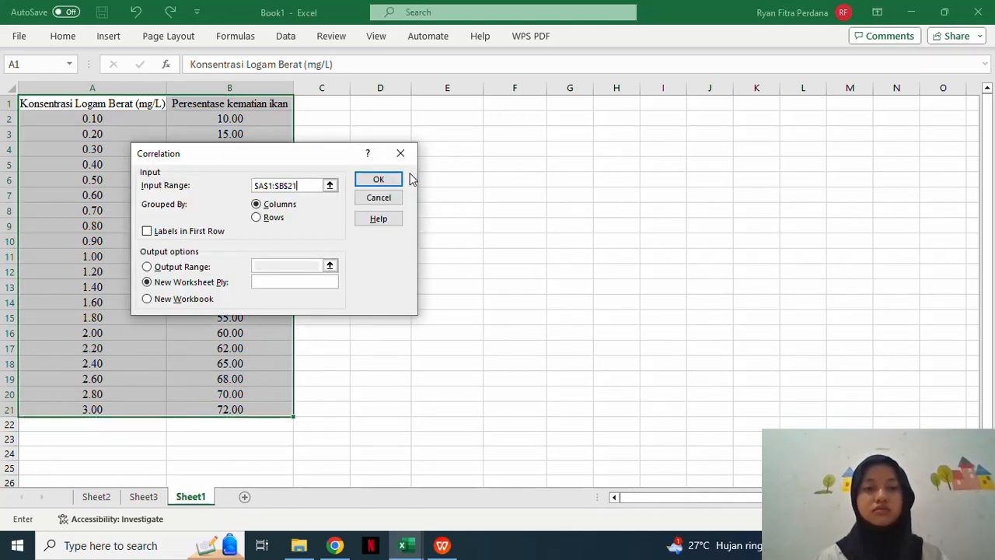
pyautogui.click(147, 232)
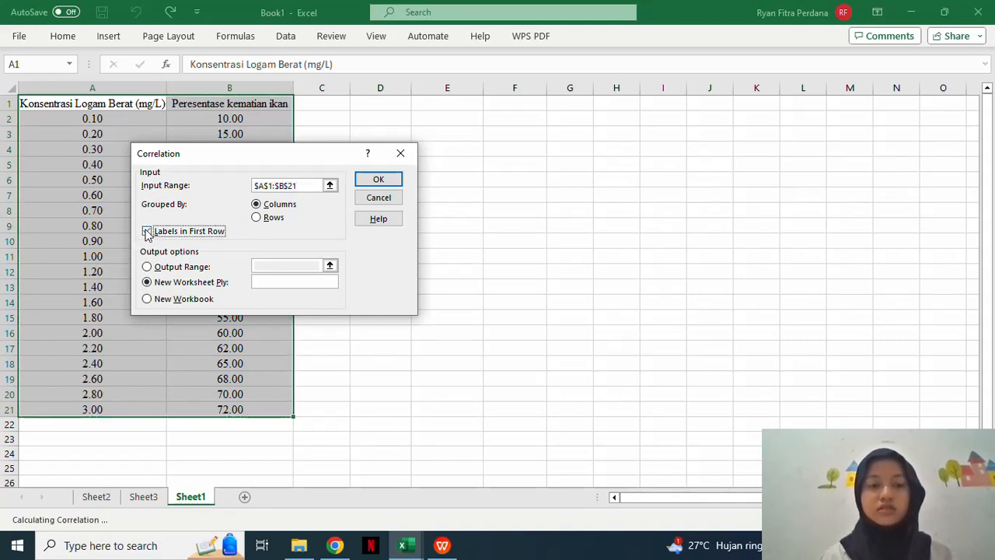
pyautogui.click(377, 180)
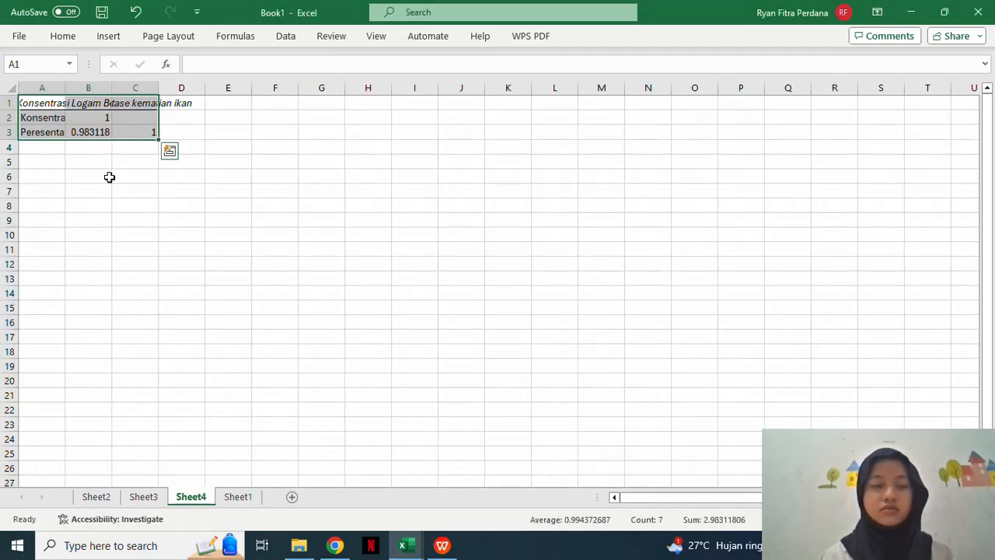
pyautogui.click(109, 177)
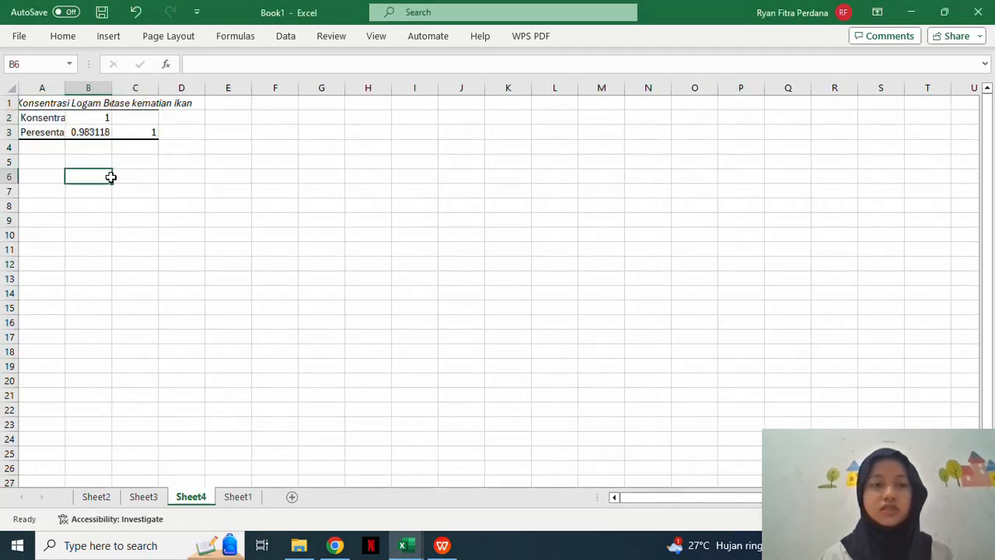
# Highlight the correlation coefficient between concentration and mortality in cell B3 with an orange fill
pyautogui.click(93, 131)
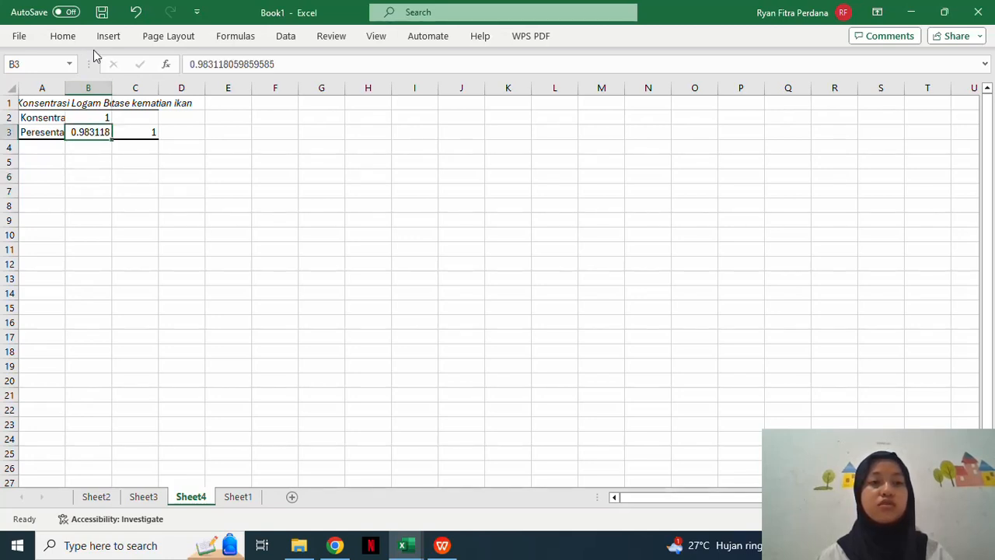
pyautogui.click(61, 37)
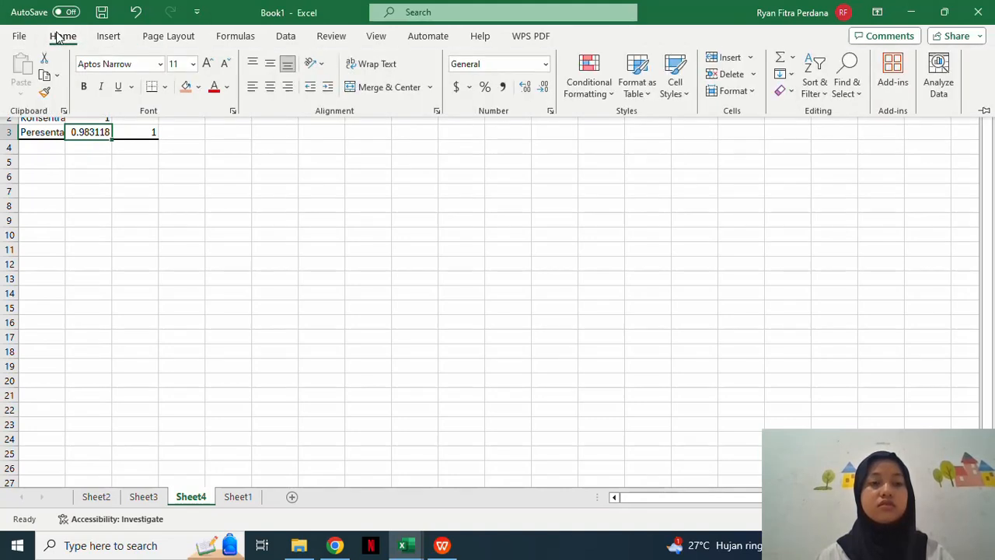
pyautogui.click(186, 90)
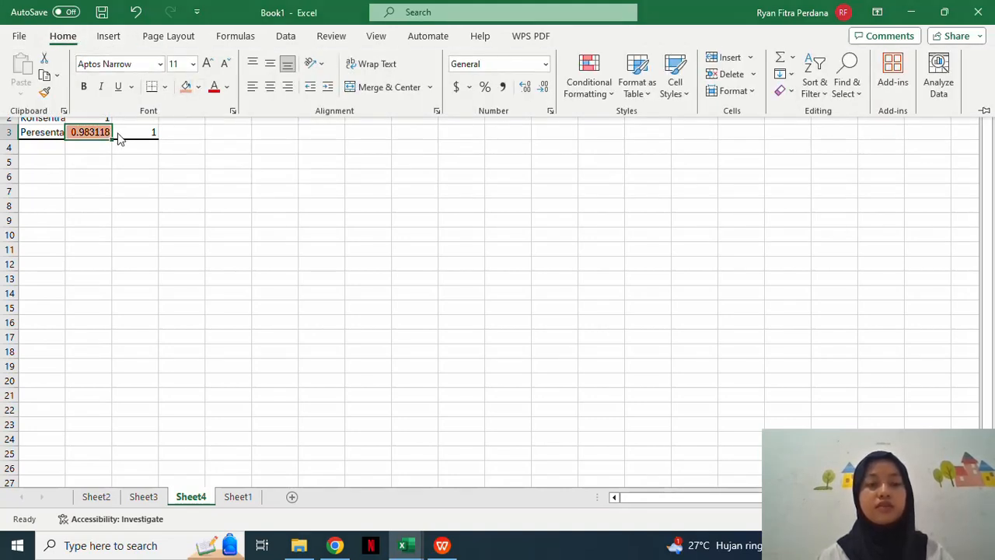